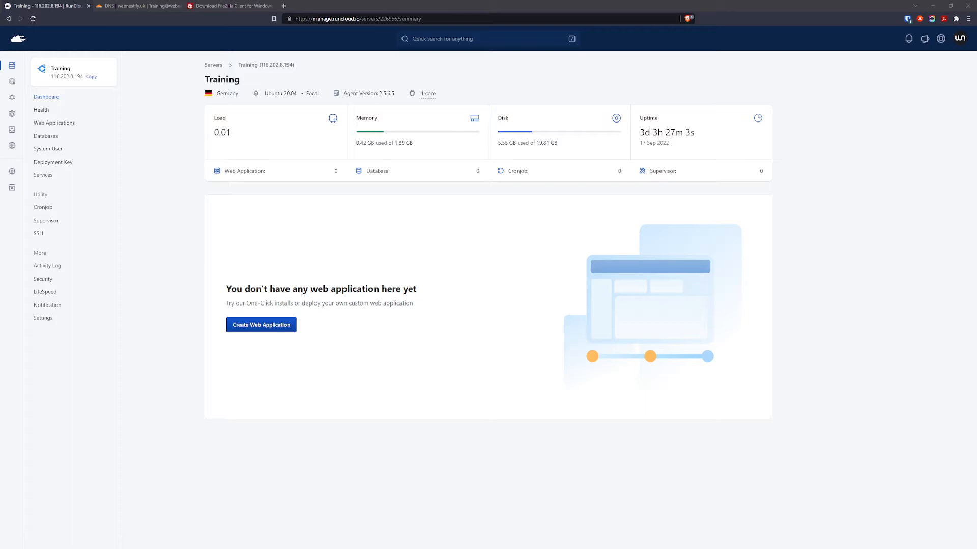
# Bring the browser showing the Training server's RunCloud dashboard into focus.
pyautogui.doubleClick(254, 80)
pyautogui.click(247, 81)
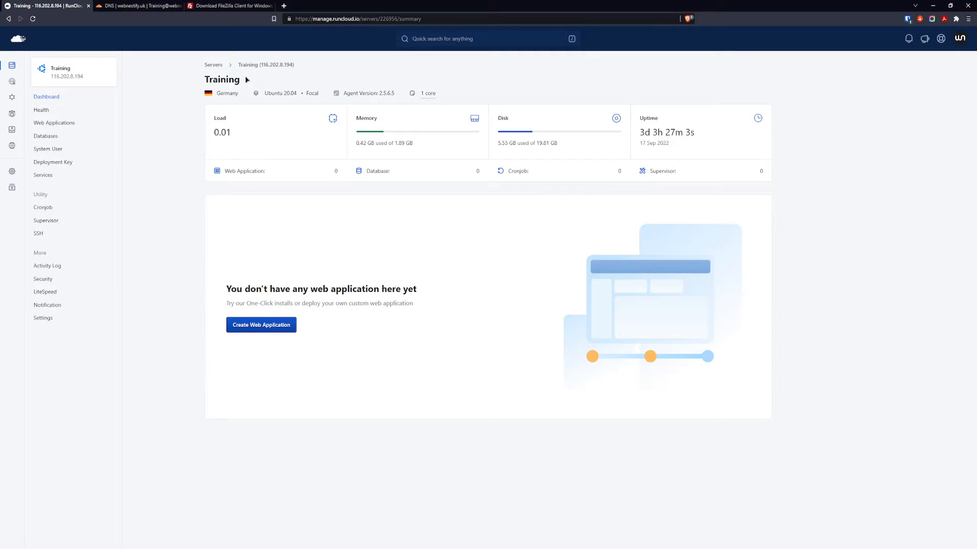
# Start a WordPress web app named 'training' with the training system user as owner.
pyautogui.click(268, 328)
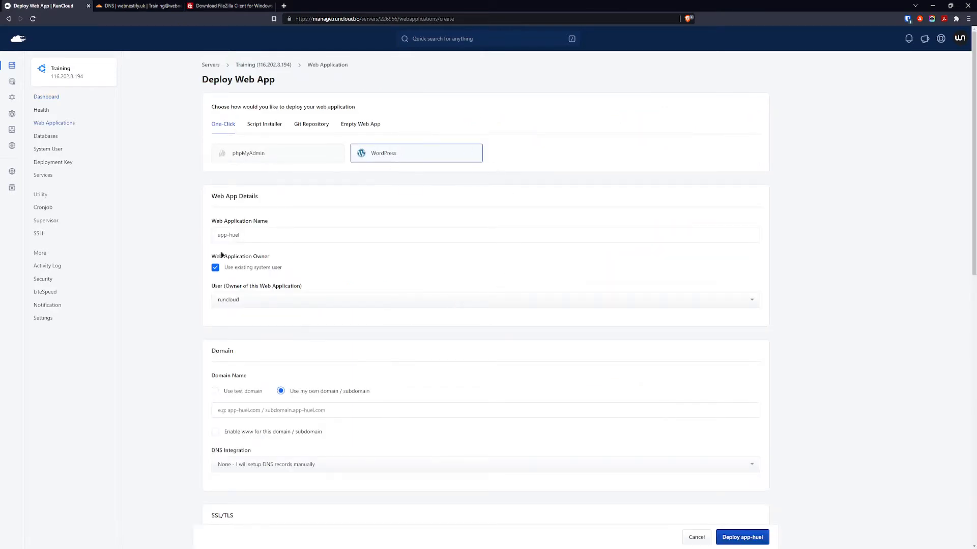
pyautogui.moveTo(241, 235); pyautogui.dragTo(211, 237)
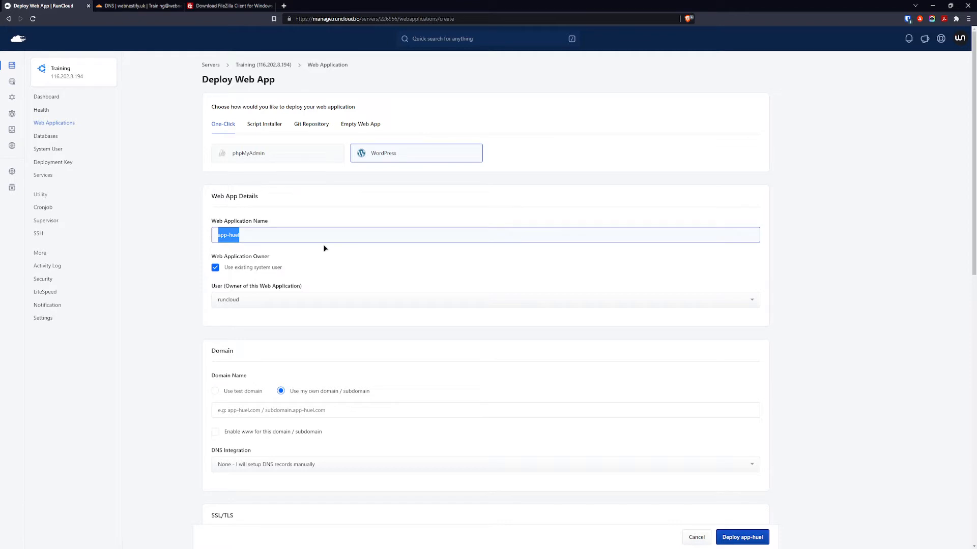
pyautogui.write('training')
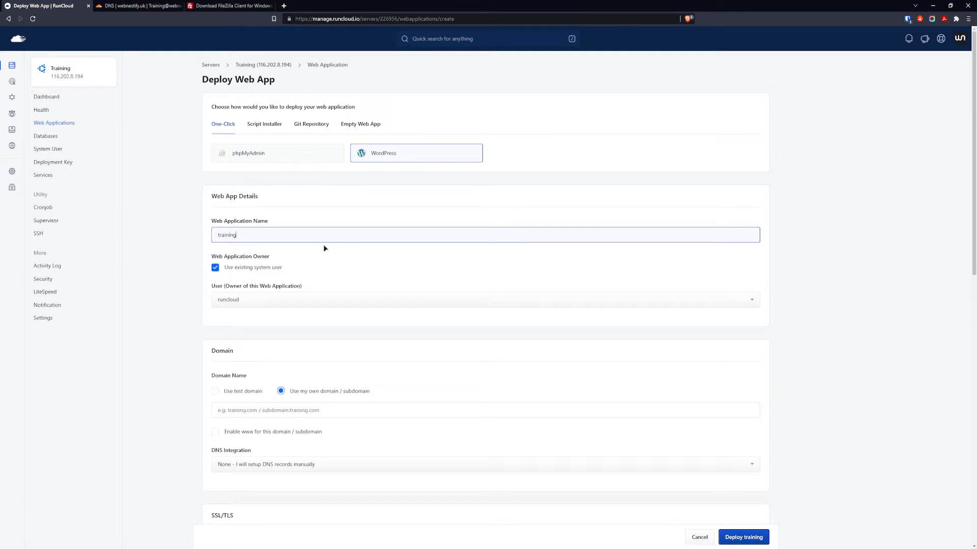
pyautogui.click(275, 304)
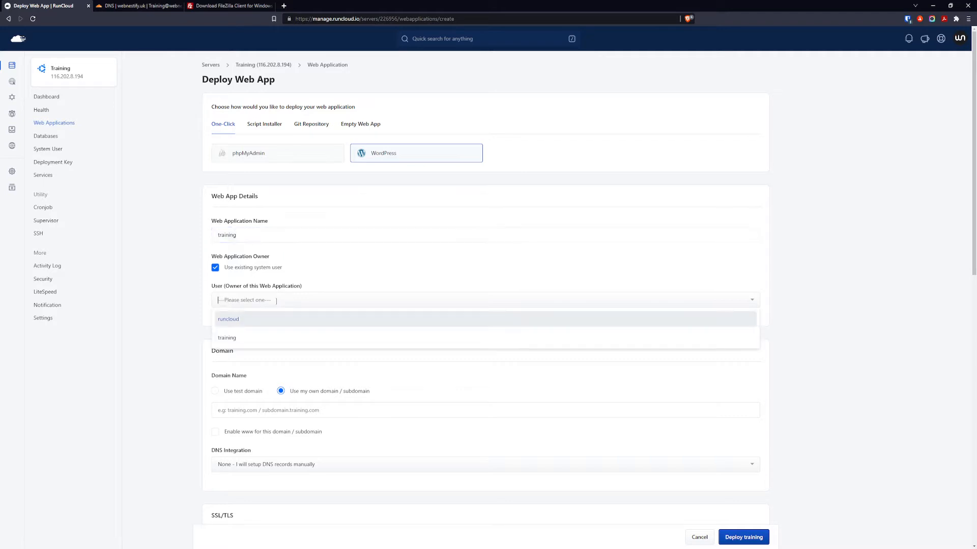
pyautogui.click(256, 337)
pyautogui.scroll(-2, 158, 346)
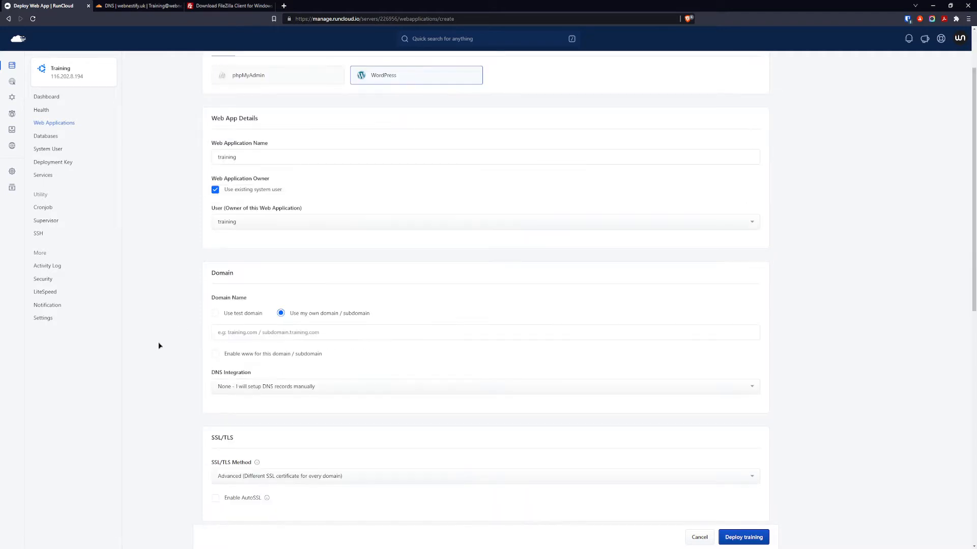
pyautogui.click(291, 332)
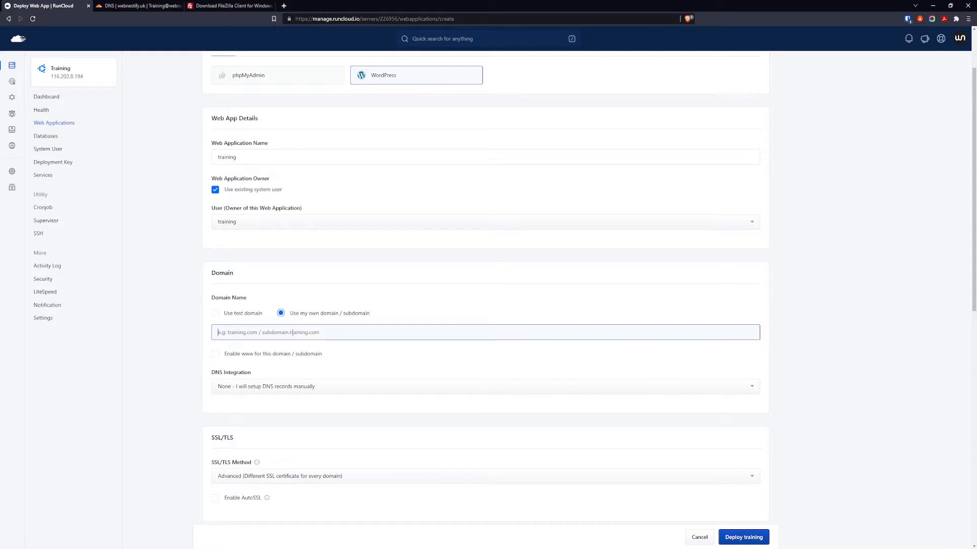
pyautogui.write('web')
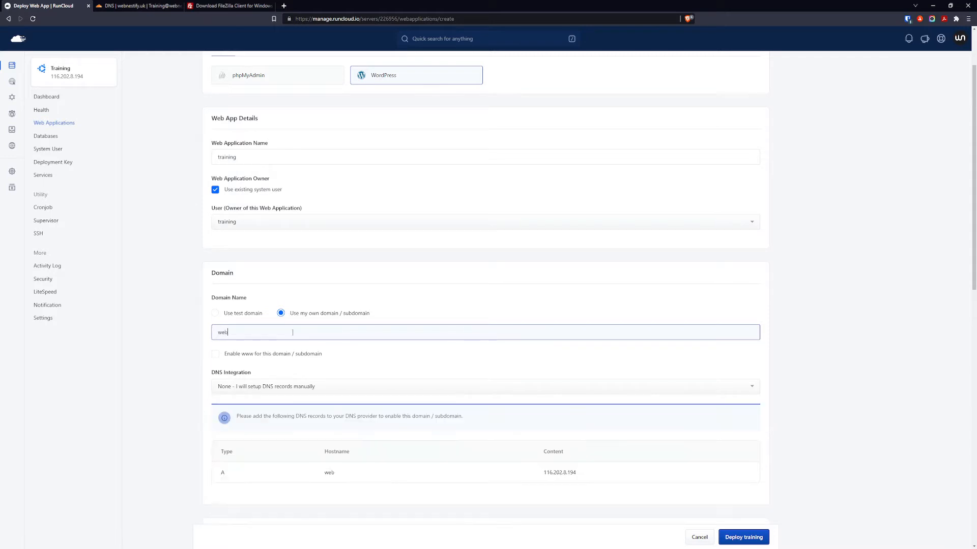
pyautogui.write('nestify.uk')
pyautogui.scroll(-1, 176, 330)
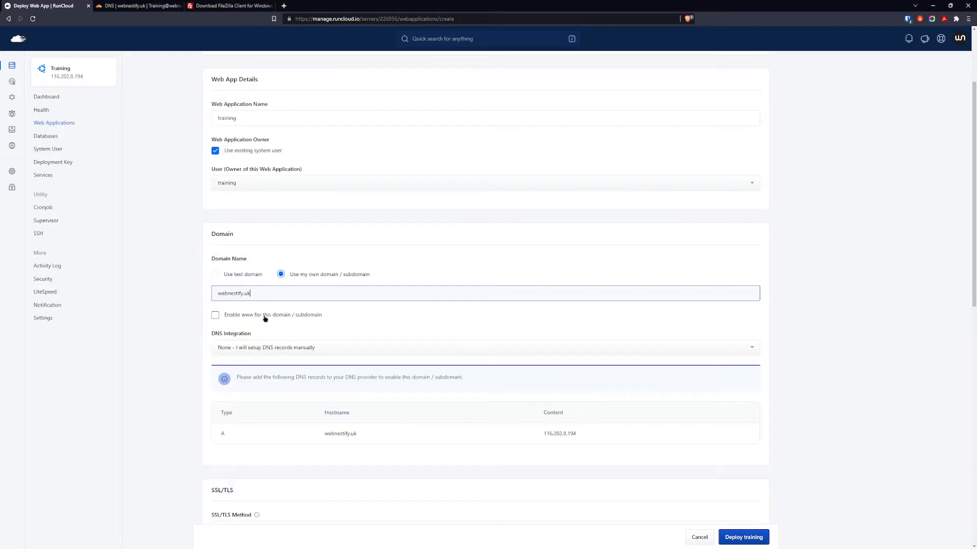
pyautogui.click(285, 319)
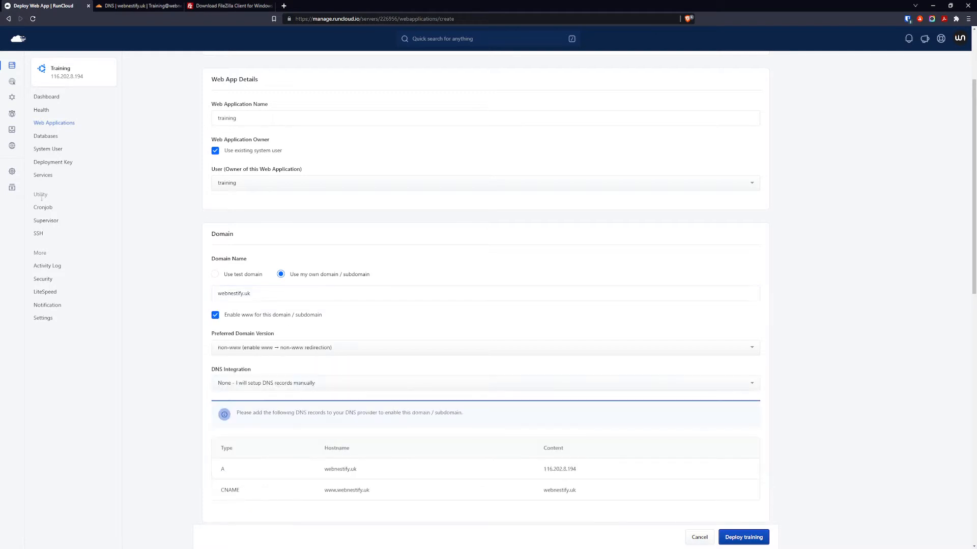
# Choose manual DNS setup and copy the server IP 116.202.8.194 for the A record.
pyautogui.scroll(-2, 237, 333)
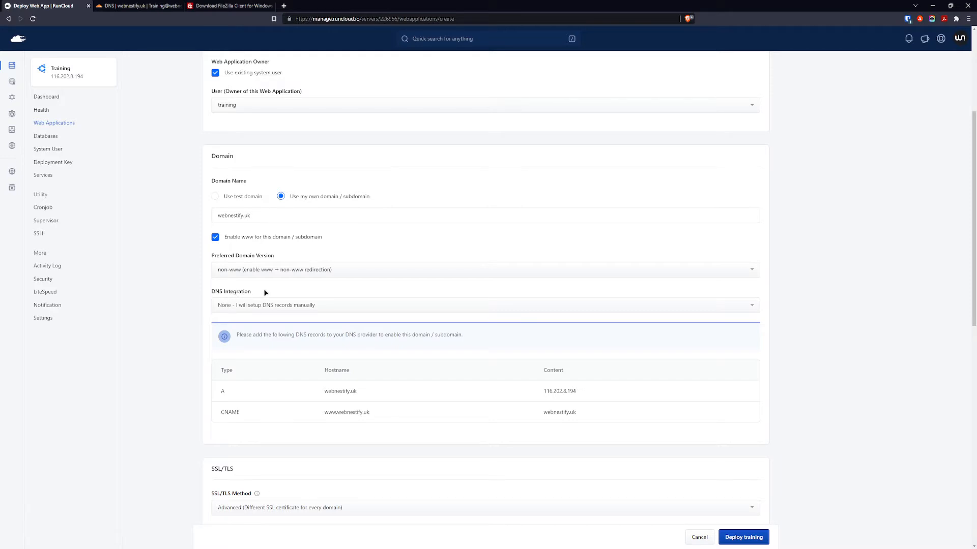
pyautogui.click(294, 304)
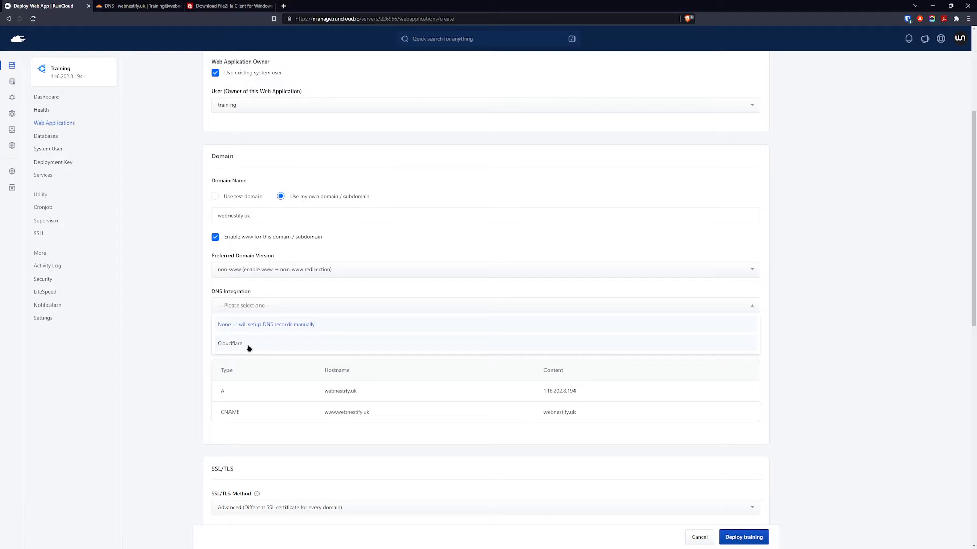
pyautogui.click(290, 328)
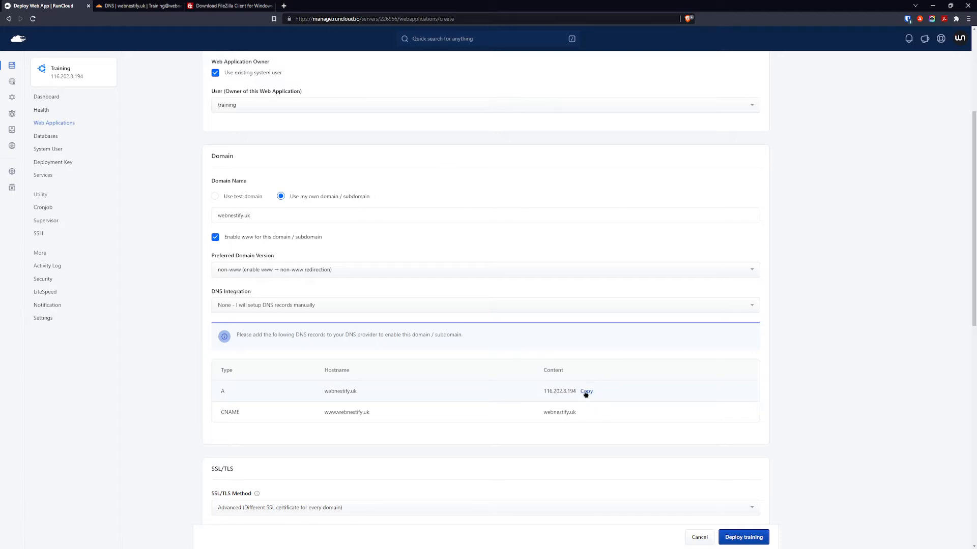
pyautogui.click(585, 392)
# In Cloudflare, save a DNS-only A record named @ pointing to 116.202.8.194.
pyautogui.click(152, 7)
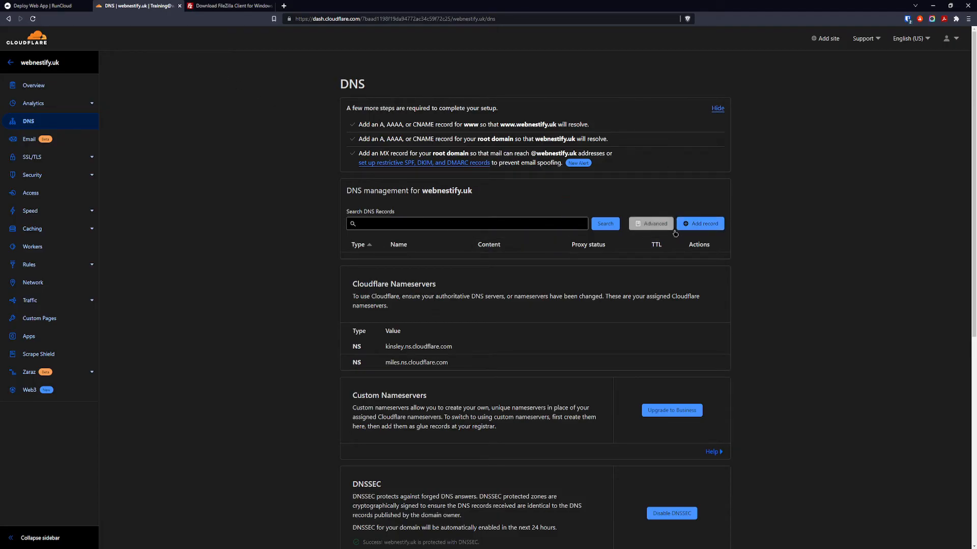
pyautogui.click(712, 225)
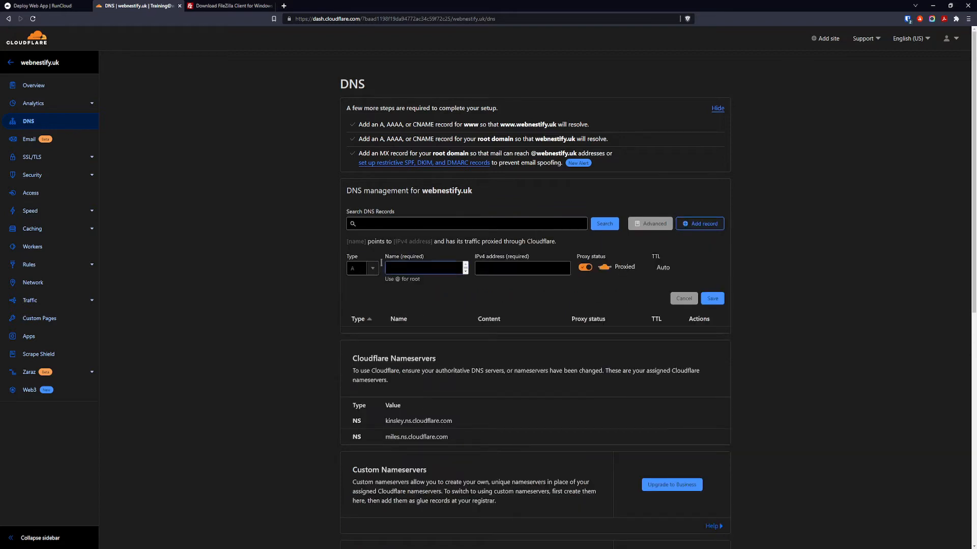
pyautogui.click(356, 268)
pyautogui.click(409, 267)
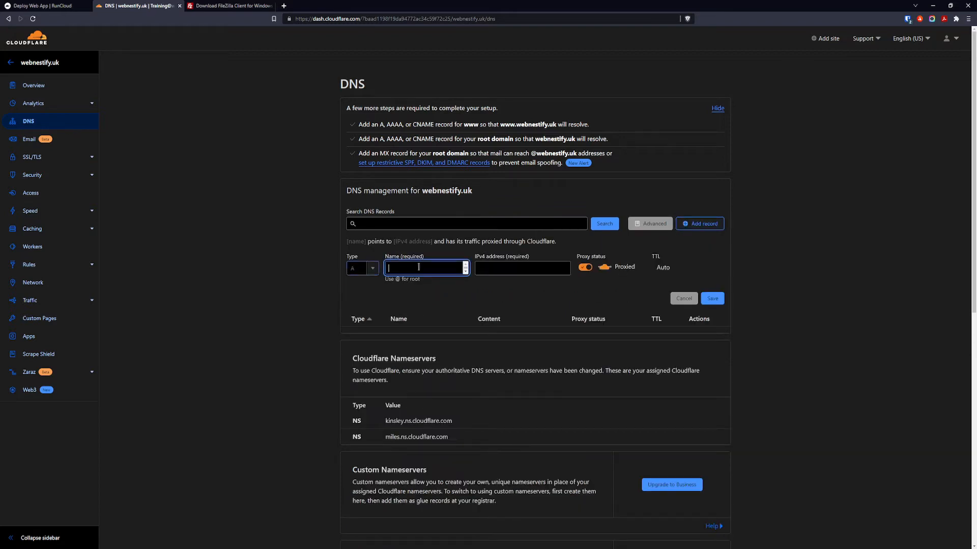
pyautogui.write('@')
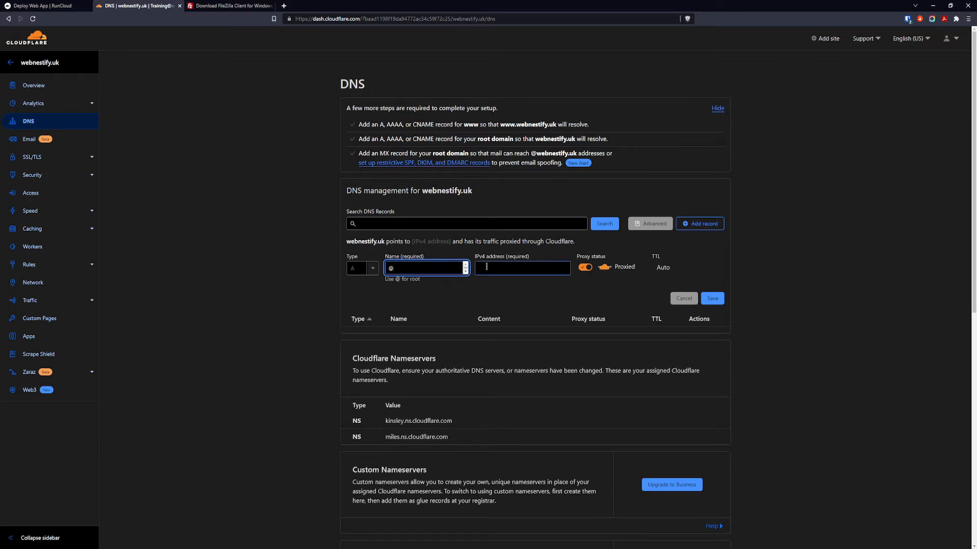
pyautogui.click(546, 268)
pyautogui.hotkey('ctrl', 'v')
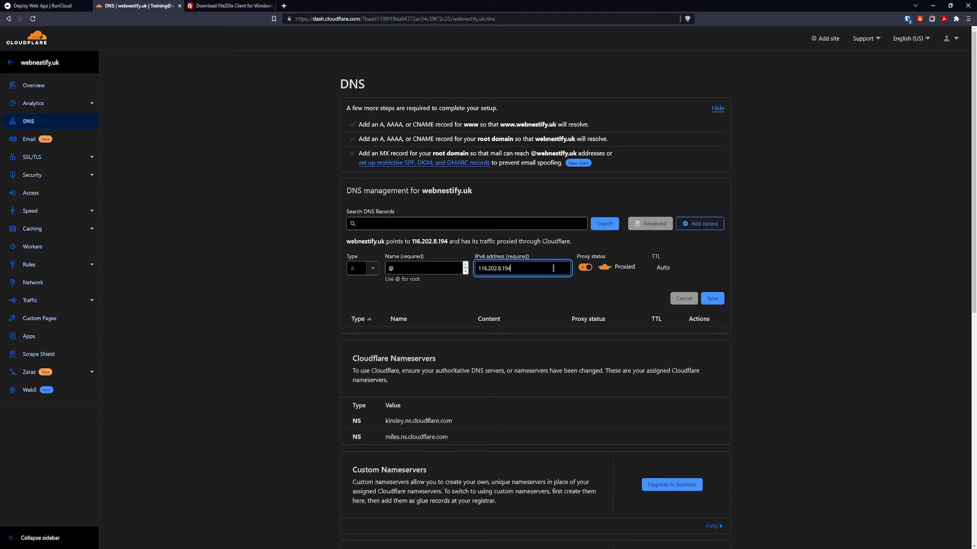
pyautogui.click(590, 271)
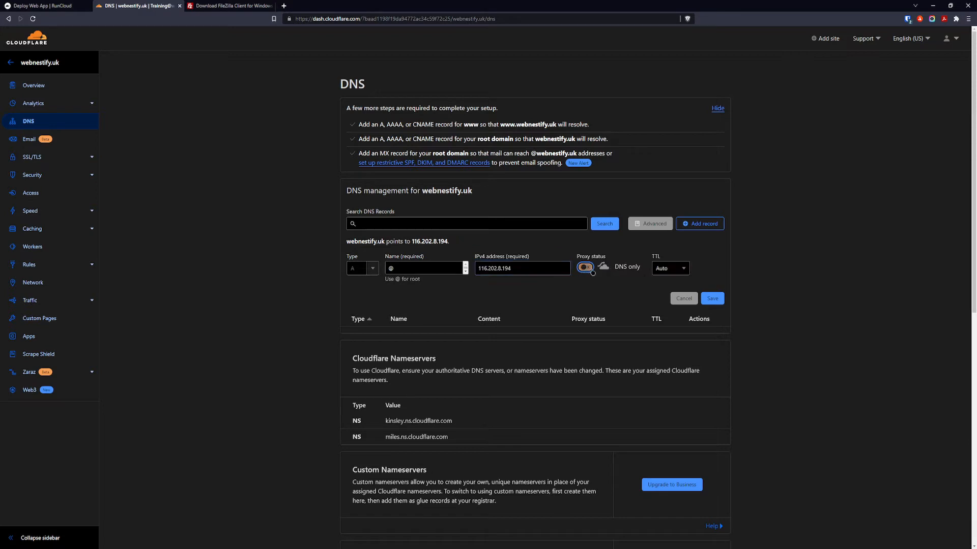
pyautogui.click(715, 303)
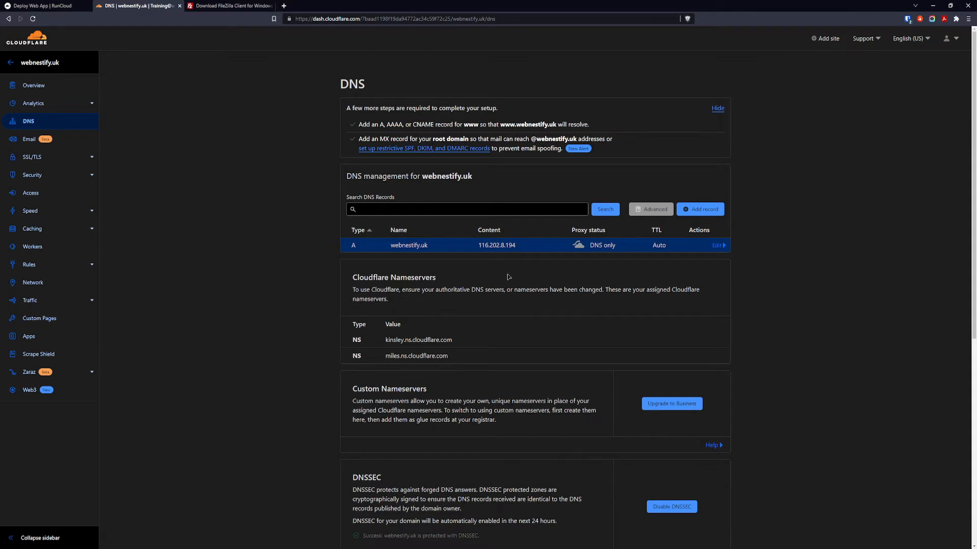
# Save a DNS-only CNAME record named www with target @.
pyautogui.click(704, 211)
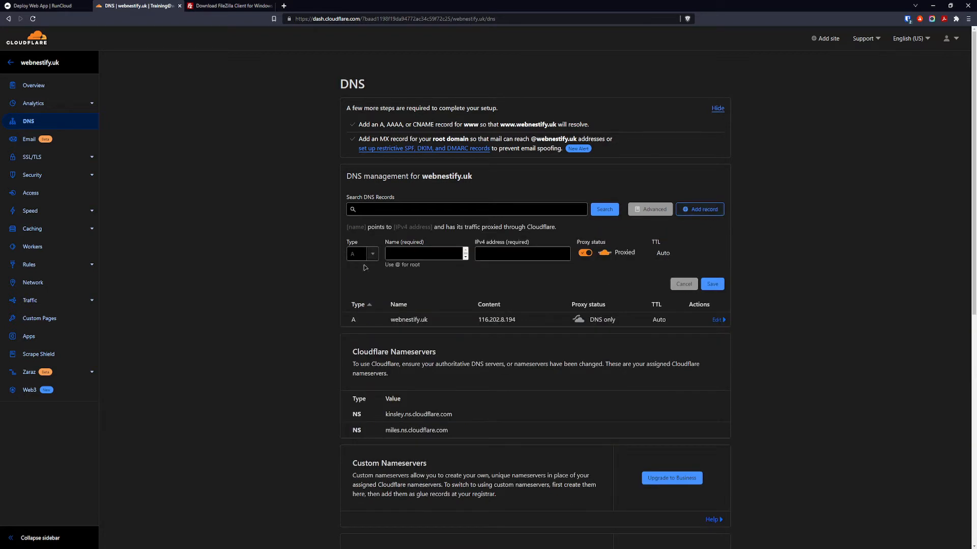
pyautogui.click(375, 255)
pyautogui.click(360, 328)
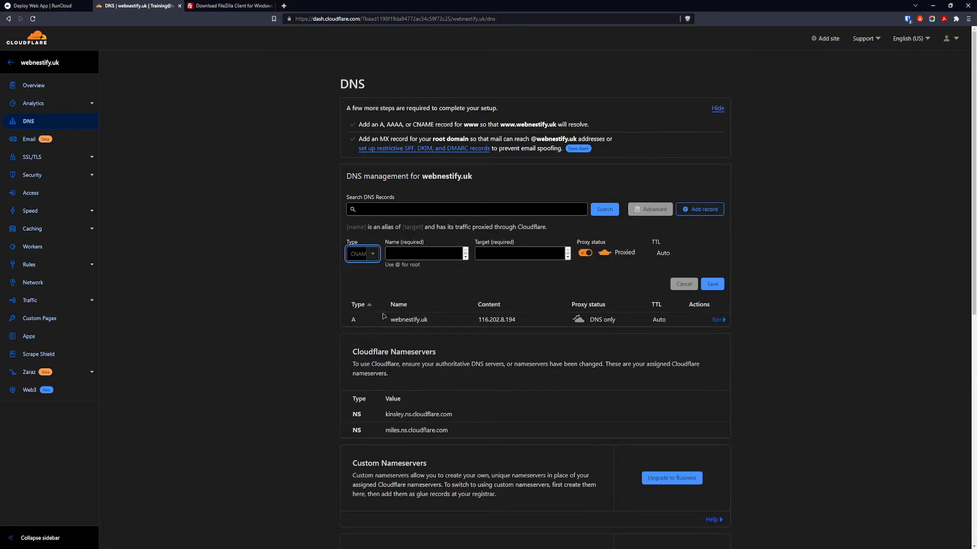
pyautogui.click(419, 253)
pyautogui.write('ww')
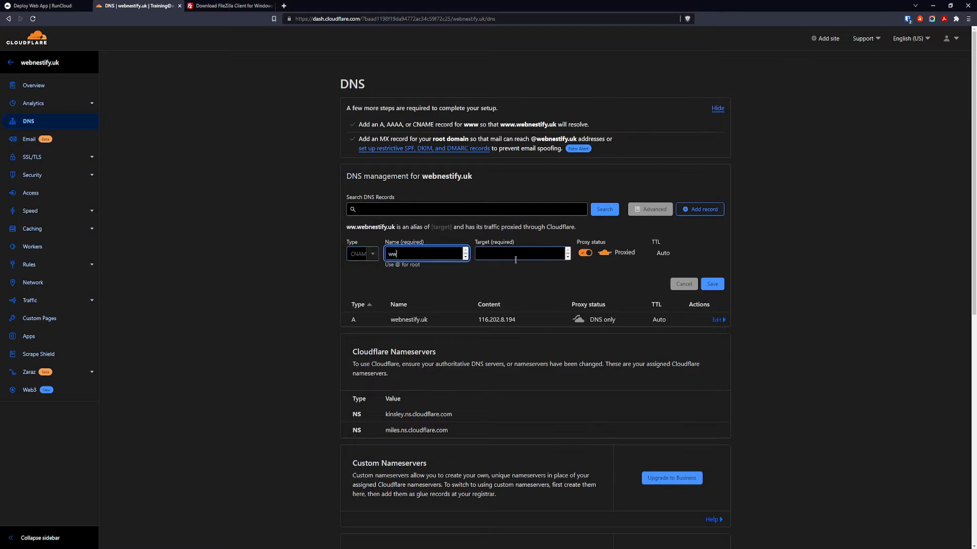
pyautogui.write('w')
pyautogui.click(521, 256)
pyautogui.write('@')
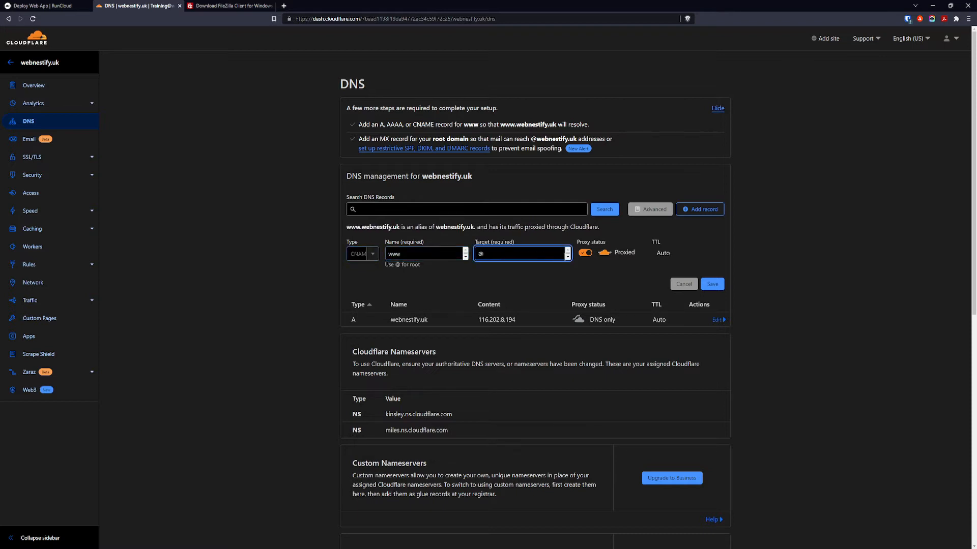
pyautogui.click(585, 253)
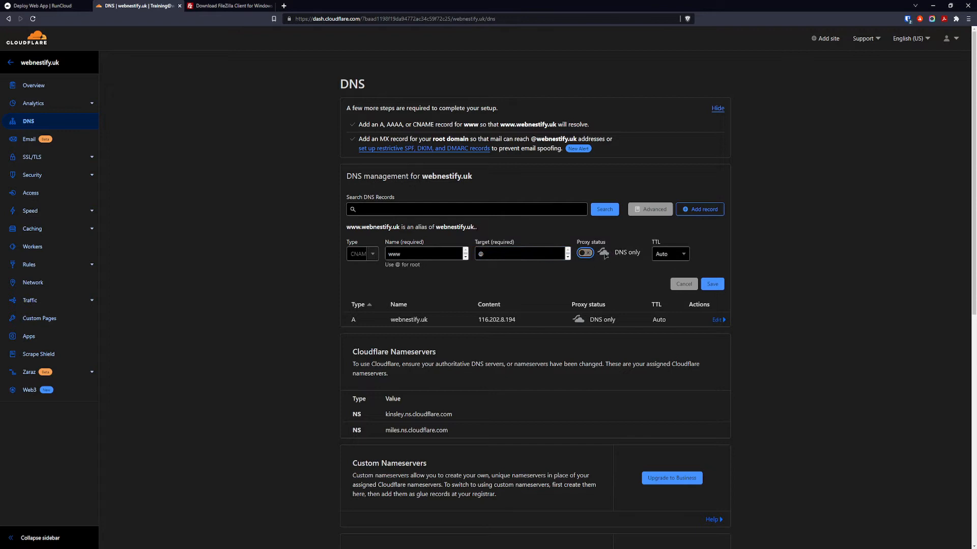
pyautogui.click(719, 287)
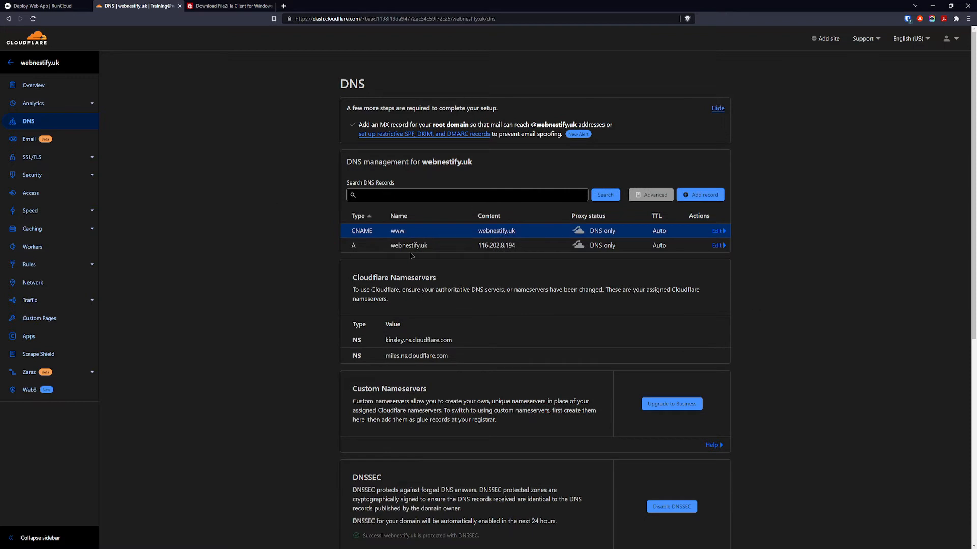
# Back in RunCloud, choose the Basic SSL/TLS method for the web app.
pyautogui.click(60, 7)
pyautogui.scroll(-2, 148, 266)
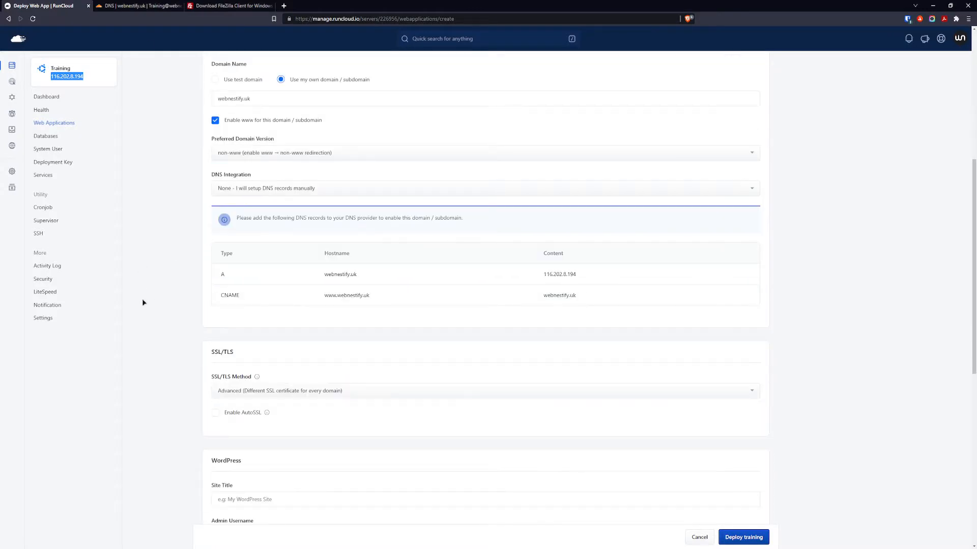
pyautogui.scroll(-2, 142, 303)
pyautogui.moveTo(210, 274); pyautogui.dragTo(250, 277)
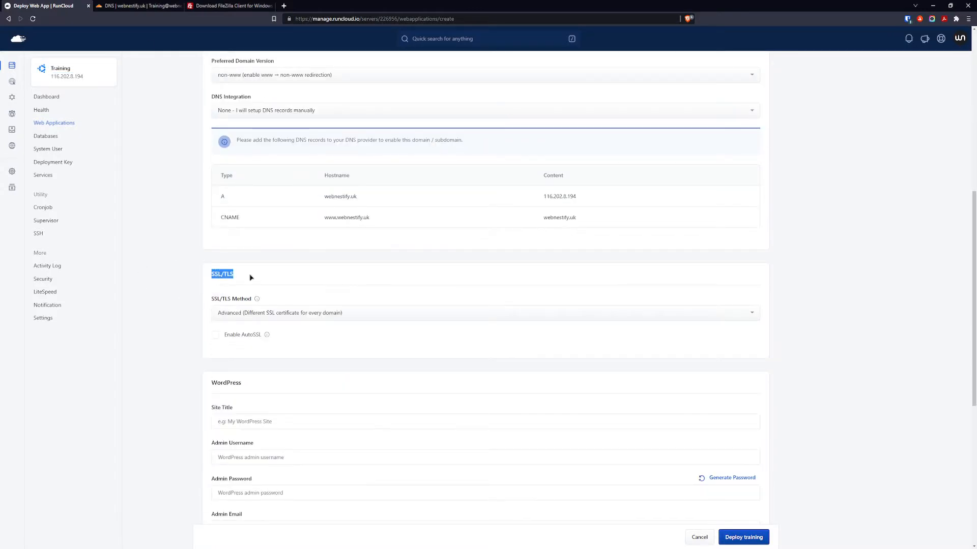
pyautogui.click(333, 316)
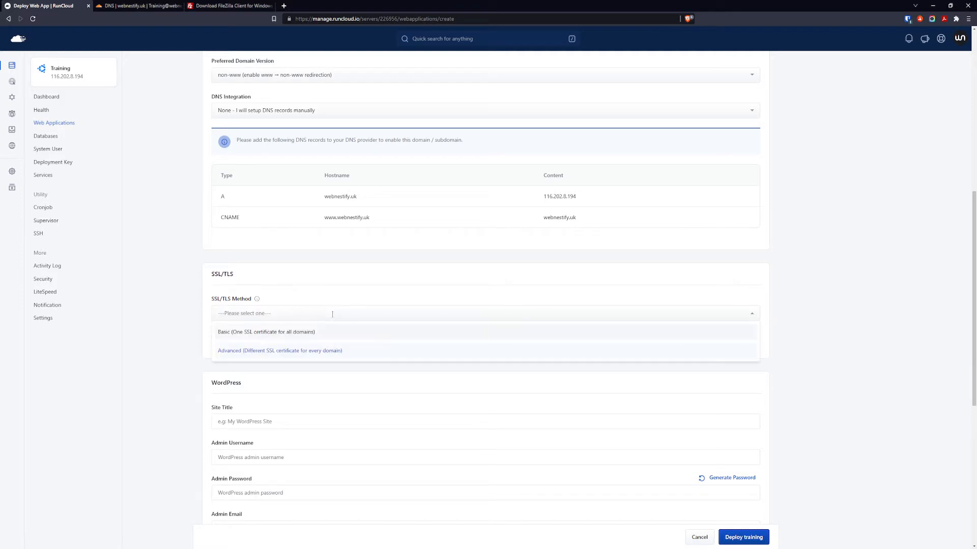
pyautogui.click(295, 335)
# Enter 'training' as the WordPress site title and admin username.
pyautogui.scroll(-2, 307, 315)
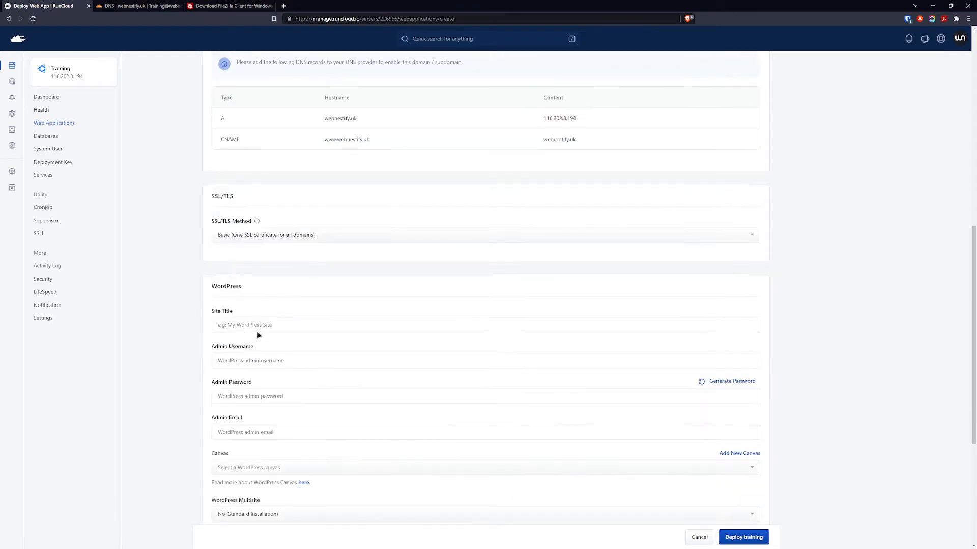
pyautogui.click(261, 325)
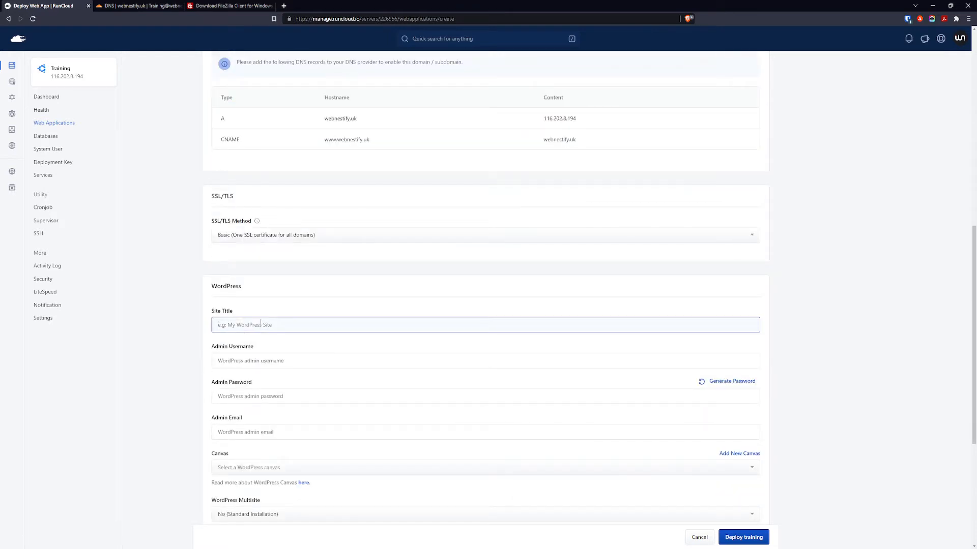
pyautogui.write('training')
pyautogui.press('Tab')
pyautogui.write('t')
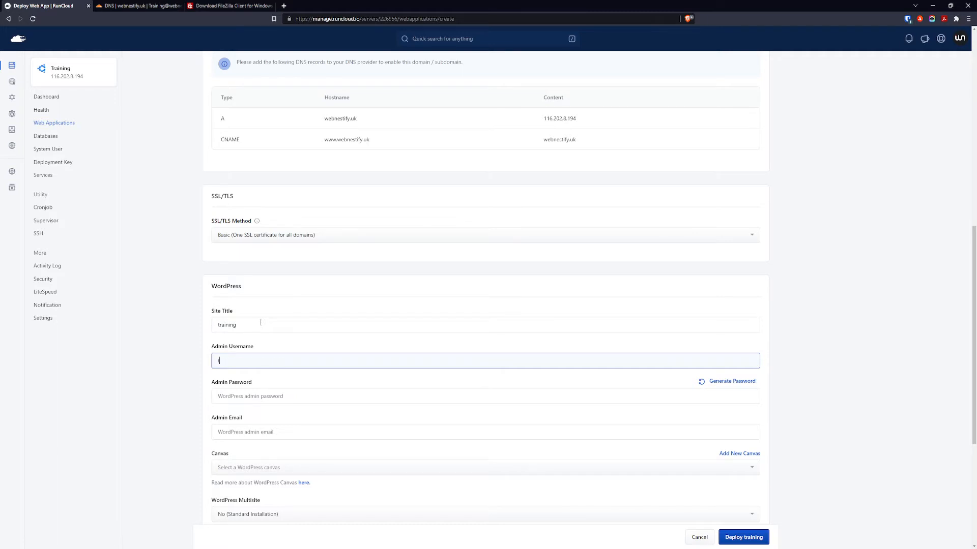
pyautogui.write('raining-user')
# Use a generated random admin password and fill in the admin email address.
pyautogui.click(392, 391)
pyautogui.click(733, 382)
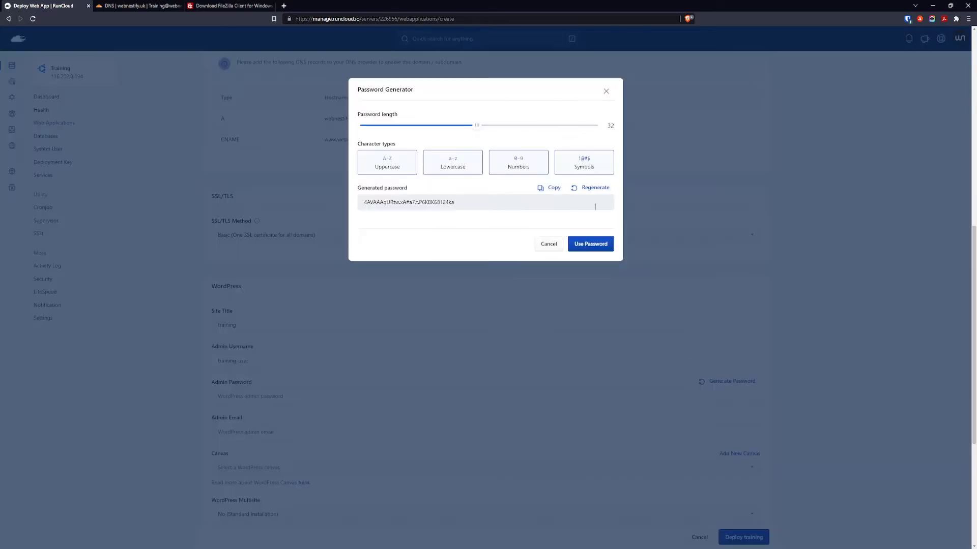
pyautogui.click(593, 189)
pyautogui.click(603, 247)
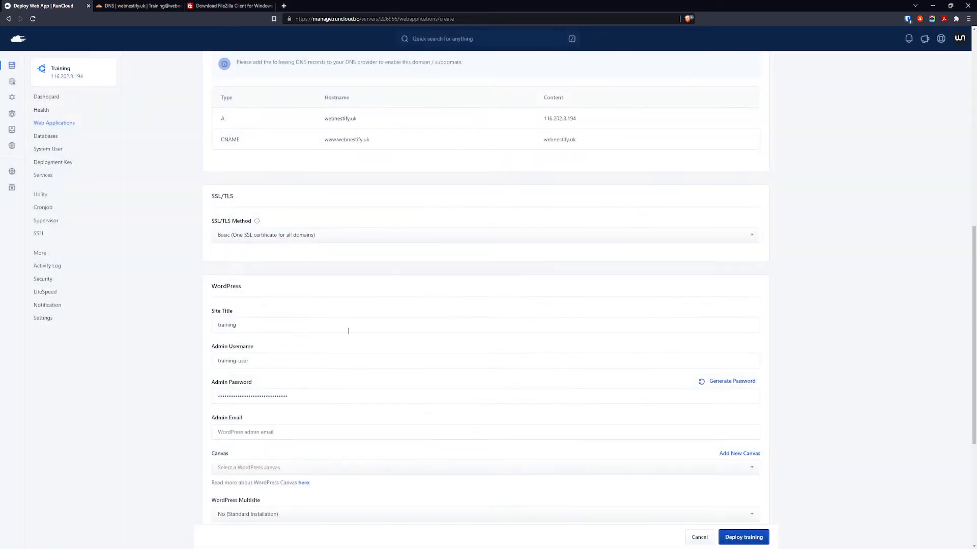
pyautogui.click(293, 431)
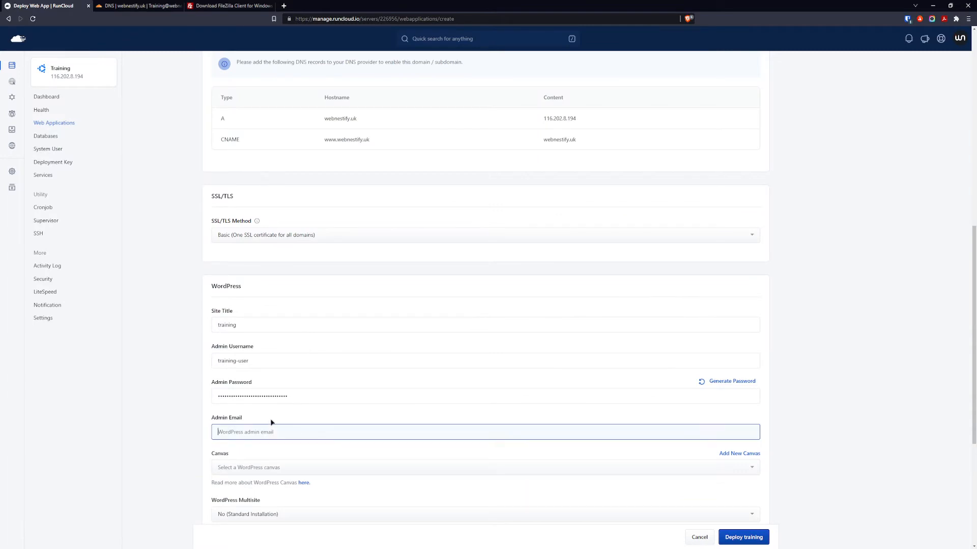
pyautogui.scroll(-2, 258, 349)
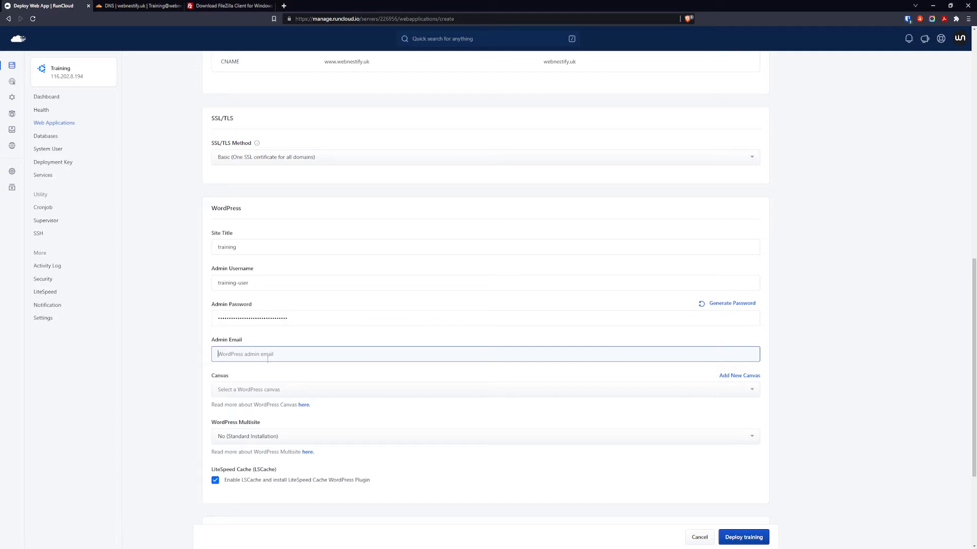
pyautogui.click(181, 374)
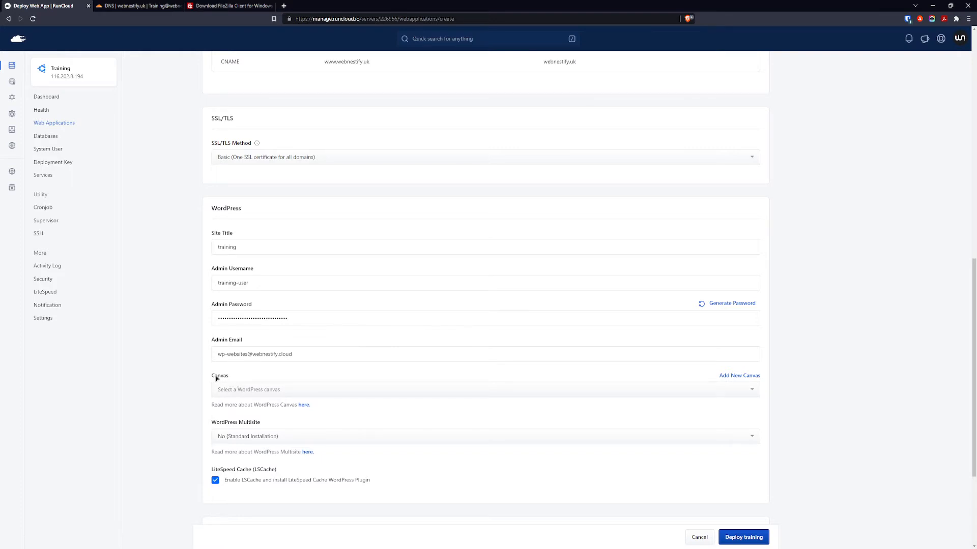
pyautogui.scroll(-2, 216, 377)
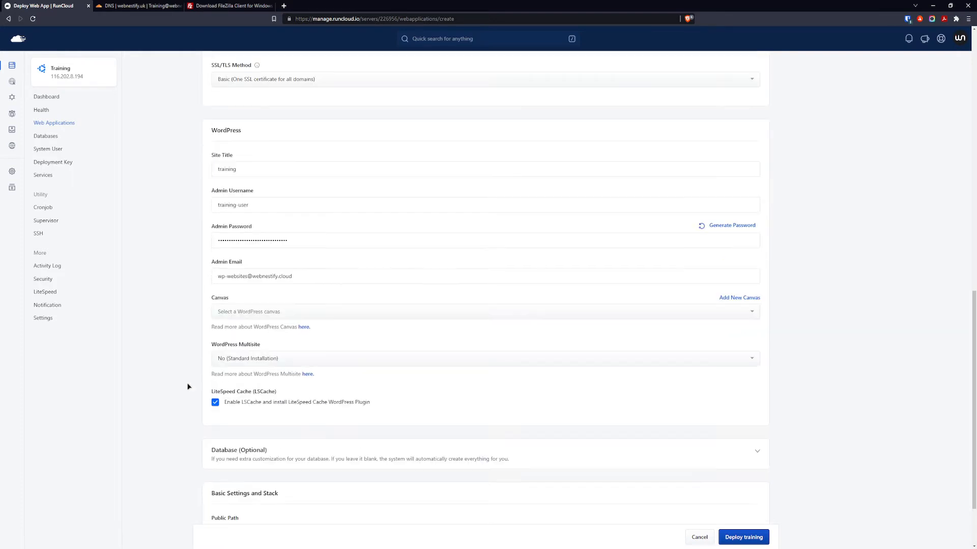
pyautogui.click(263, 361)
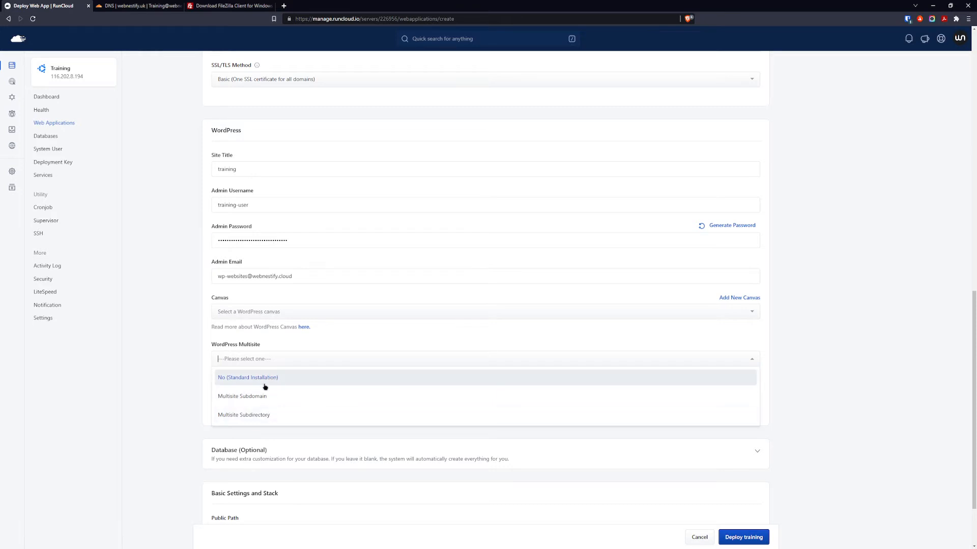
pyautogui.click(278, 375)
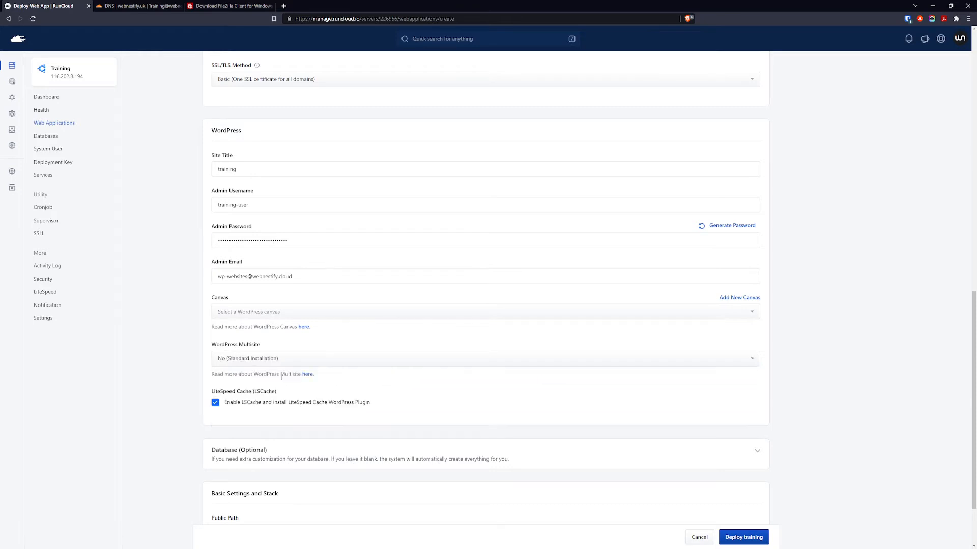
pyautogui.scroll(-2, 202, 398)
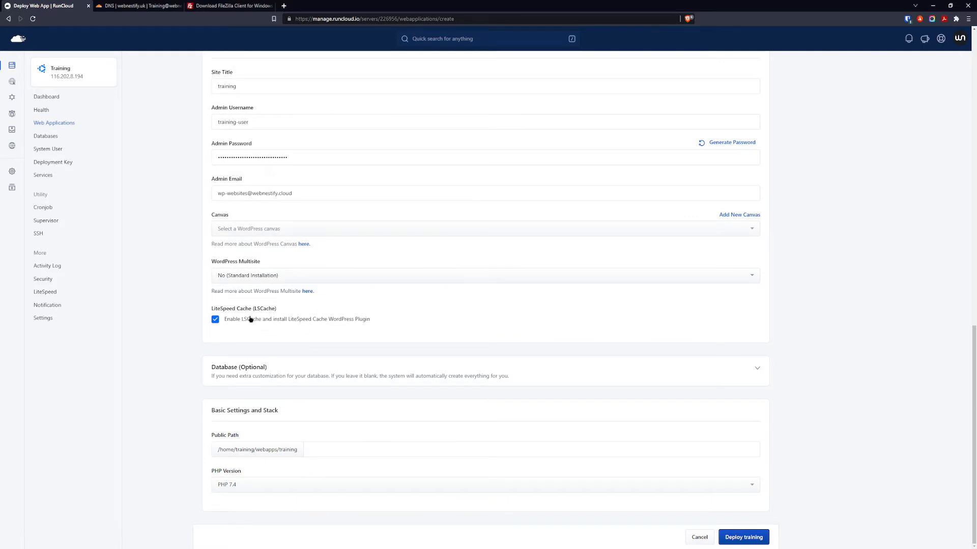
# Expand Database (Optional), begin the database user name, and open the password generator.
pyautogui.click(279, 374)
pyautogui.scroll(-2, 275, 384)
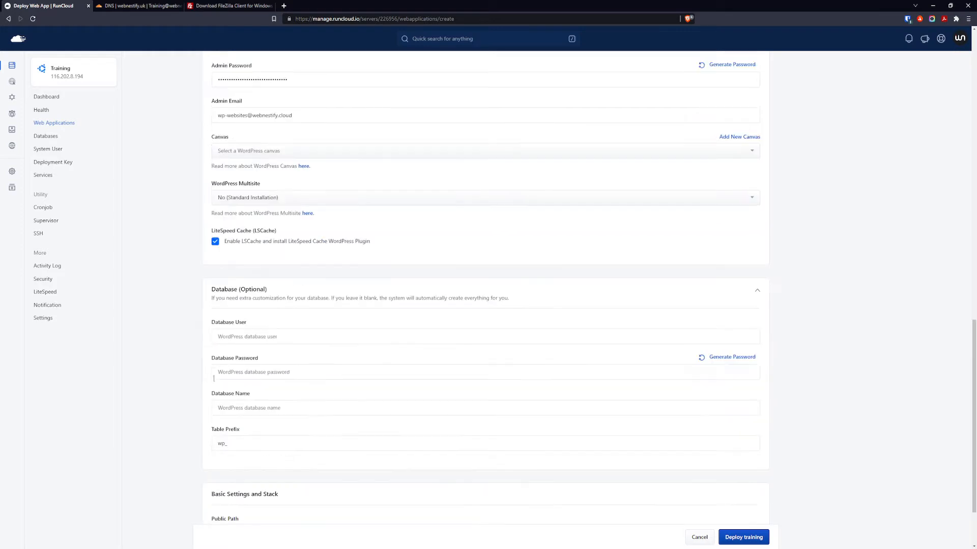
pyautogui.click(277, 337)
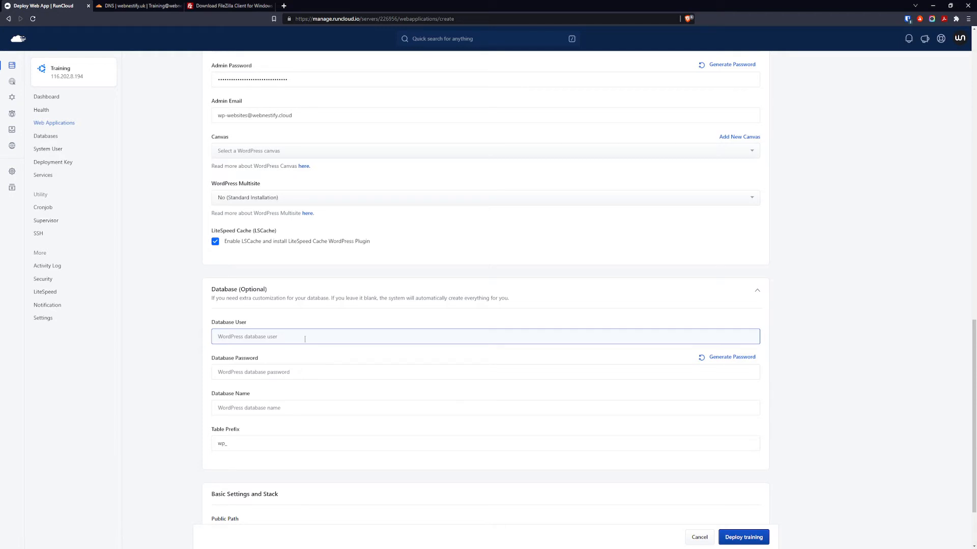
pyautogui.write('tr')
pyautogui.click(736, 359)
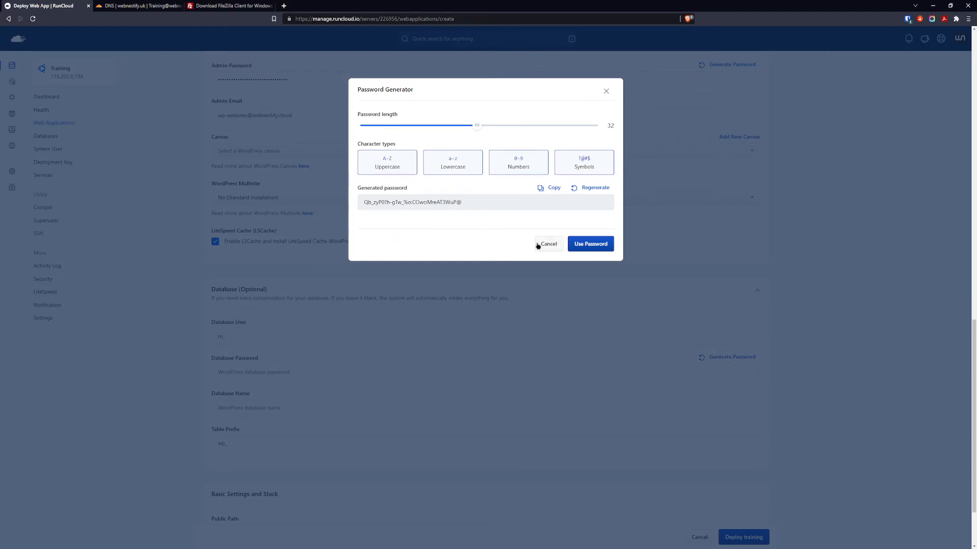
# Copy a random 8-character symbol-free string and paste it after tn_ in Database User.
pyautogui.click(584, 168)
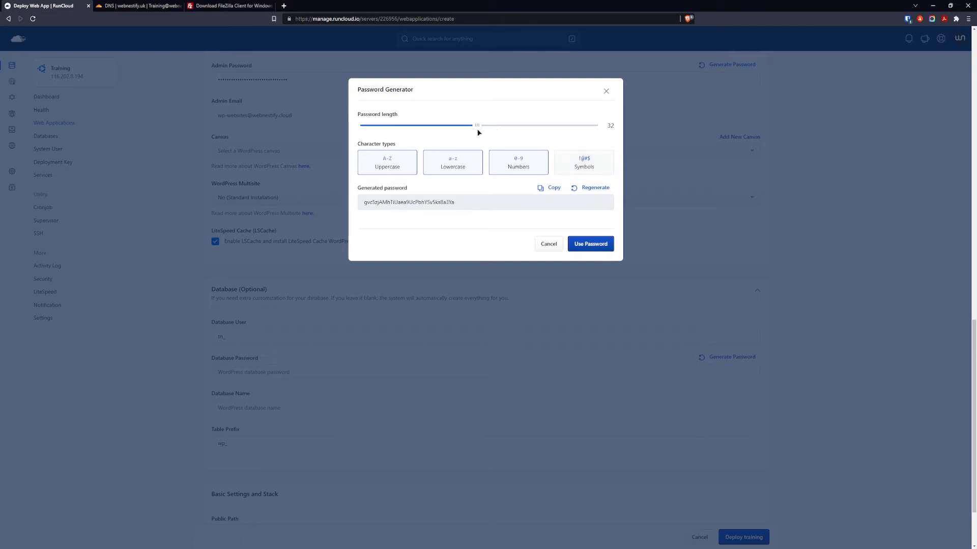
pyautogui.moveTo(477, 128)
pyautogui.moveTo(477, 128); pyautogui.dragTo(375, 131)
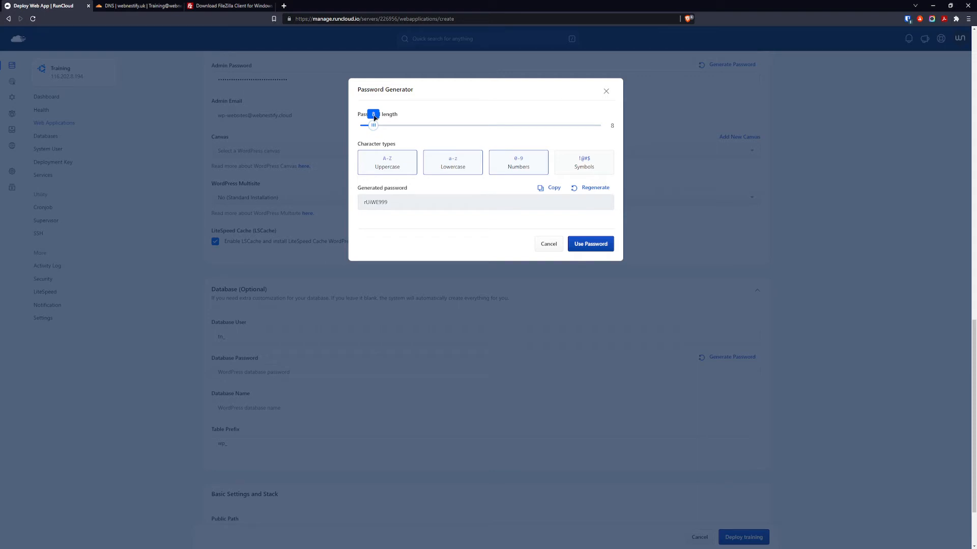
pyautogui.tripleClick(594, 191)
pyautogui.click(594, 192)
pyautogui.tripleClick(593, 192)
pyautogui.click(593, 192)
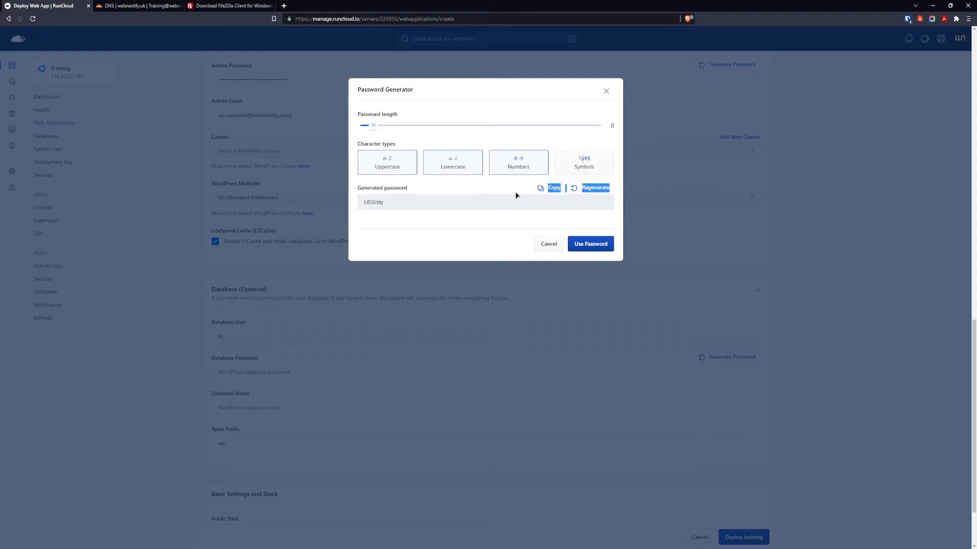
pyautogui.click(547, 189)
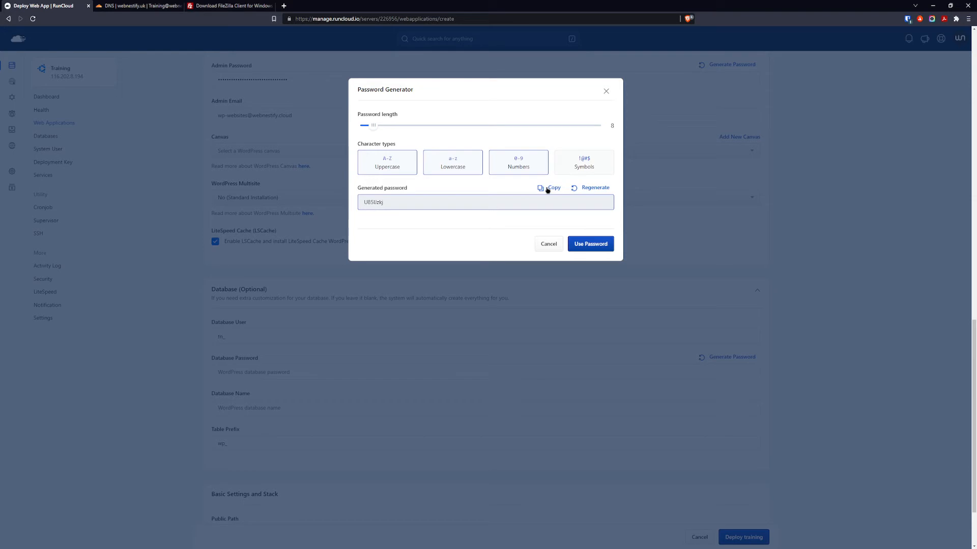
pyautogui.click(546, 245)
pyautogui.click(249, 337)
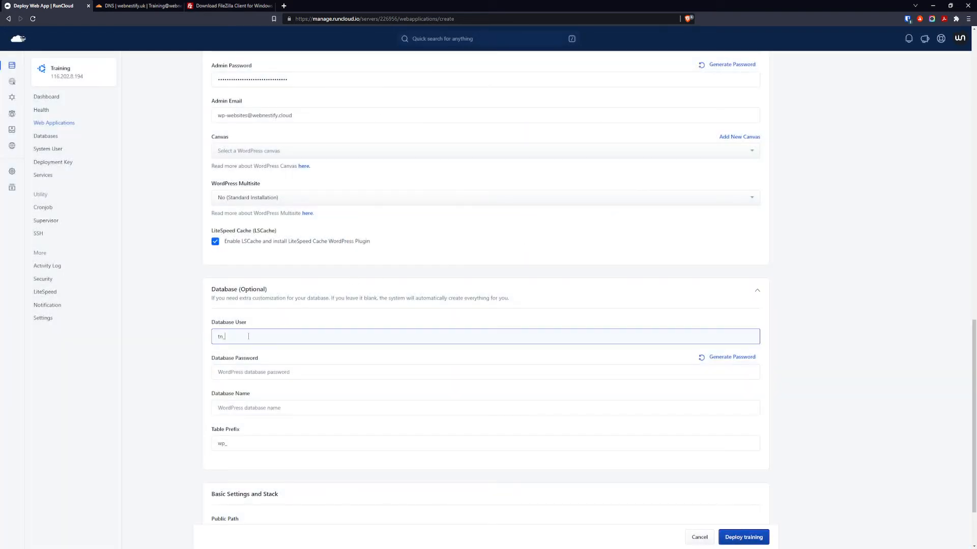
pyautogui.hotkey('ctrl', 'v')
# Fill the database password with a freshly regenerated 32-character password.
pyautogui.click(717, 359)
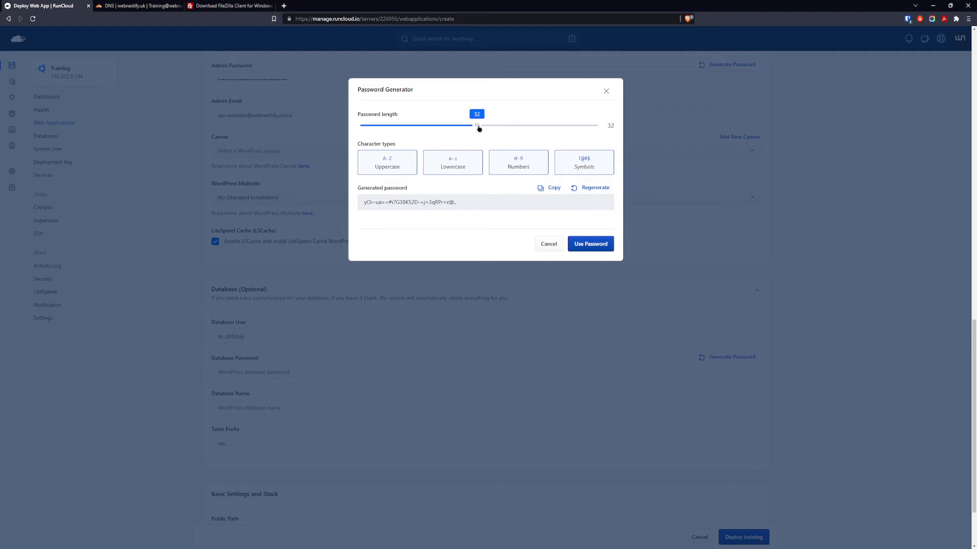
pyautogui.tripleClick(598, 190)
pyautogui.click(600, 191)
pyautogui.click(599, 191)
pyautogui.click(599, 191)
pyautogui.click(599, 192)
pyautogui.click(599, 191)
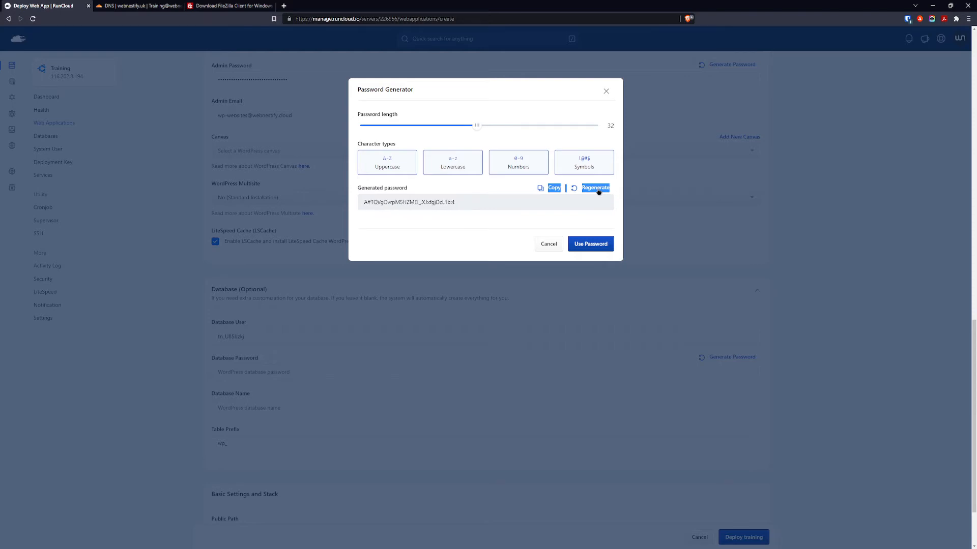
pyautogui.click(599, 191)
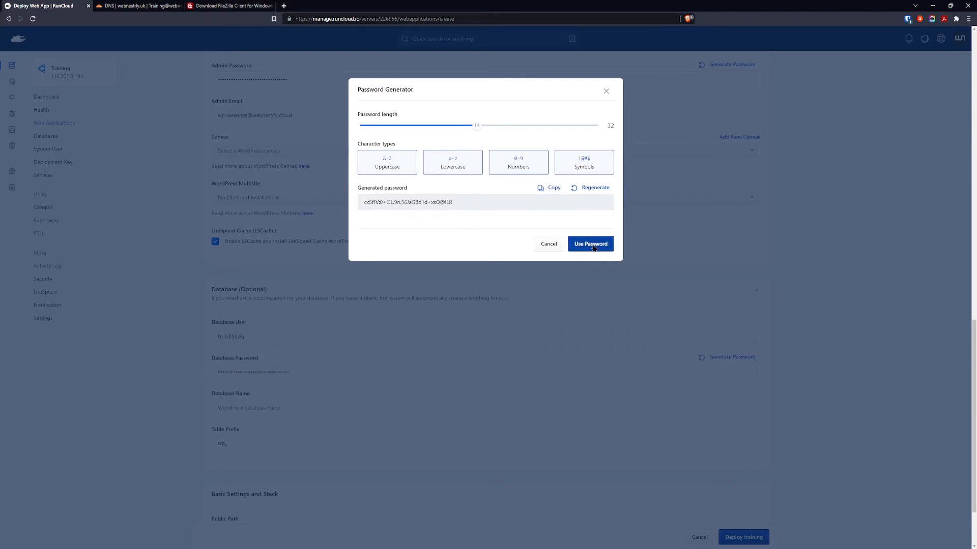
pyautogui.click(592, 243)
pyautogui.scroll(-2, 540, 265)
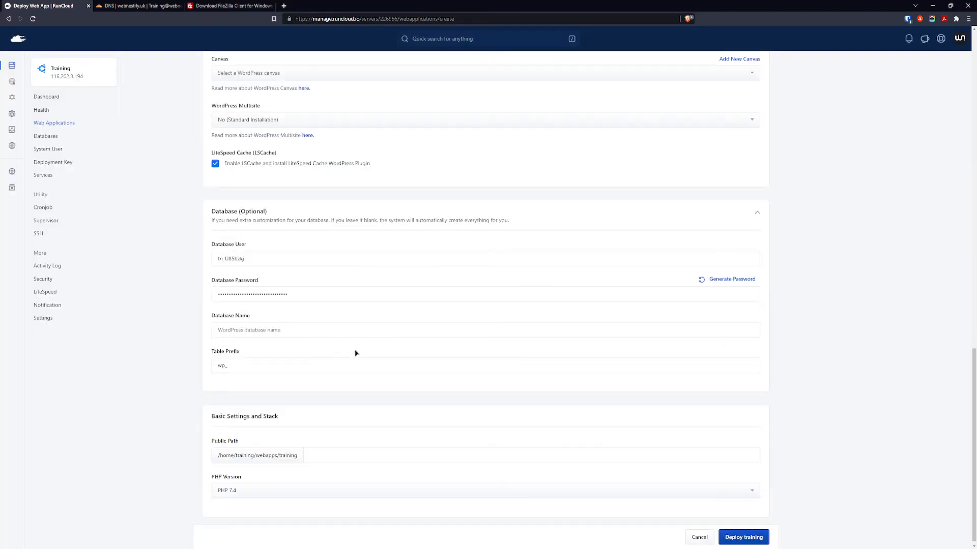
# Start the database name with tn_ and copy a random 10-character letters-and-numbers string.
pyautogui.click(250, 335)
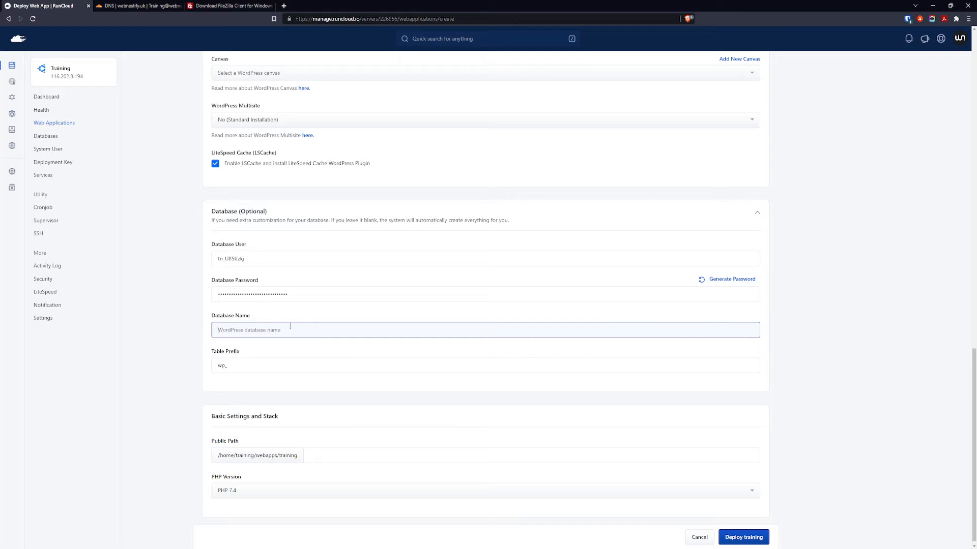
pyautogui.write('tn_')
pyautogui.click(750, 280)
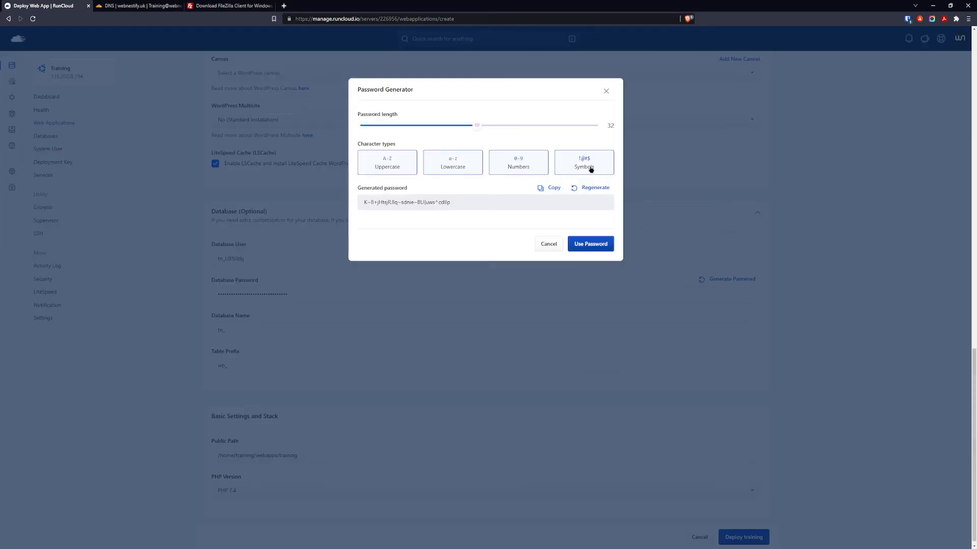
pyautogui.click(591, 164)
pyautogui.moveTo(477, 125); pyautogui.dragTo(386, 120)
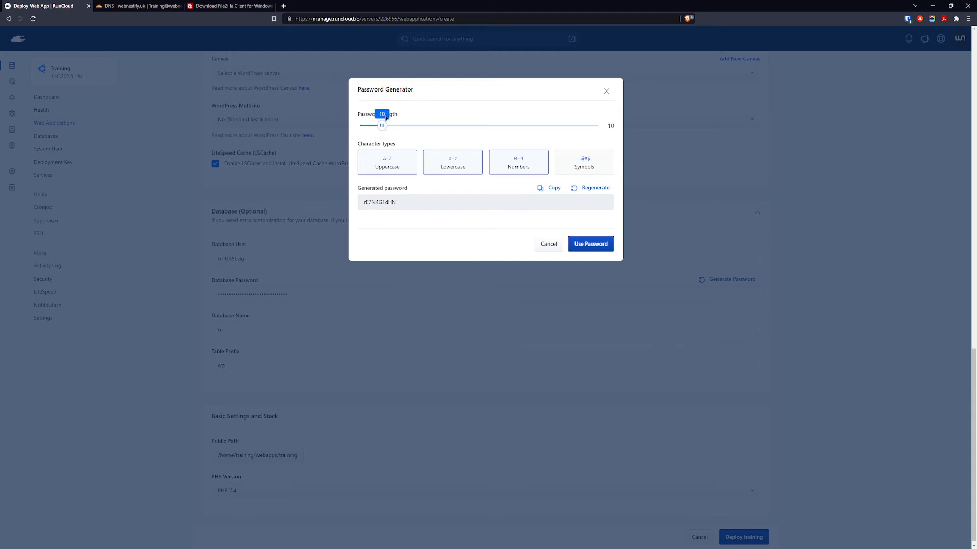
pyautogui.tripleClick(588, 191)
pyautogui.click(590, 193)
pyautogui.click(589, 194)
pyautogui.click(589, 193)
pyautogui.click(589, 193)
pyautogui.click(590, 192)
pyautogui.click(590, 192)
pyautogui.click(590, 192)
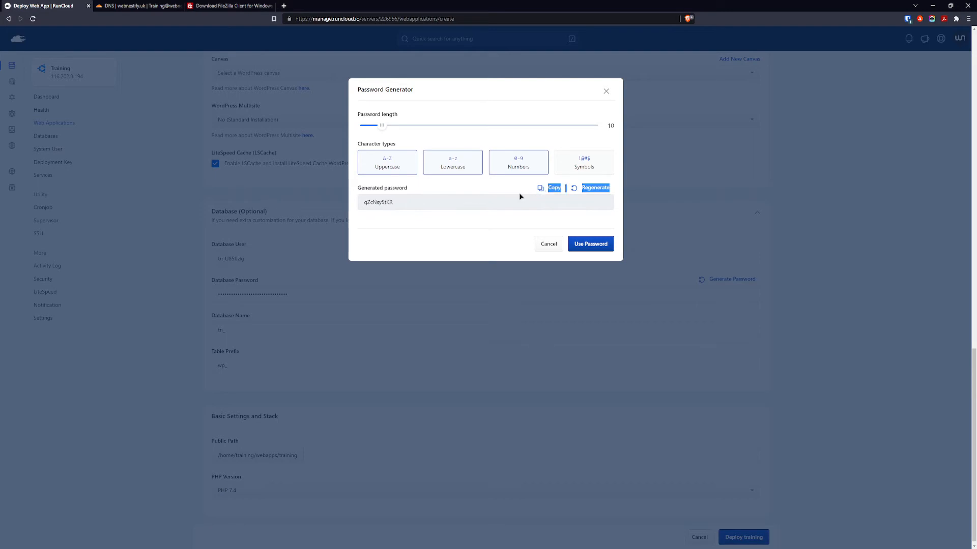
pyautogui.click(548, 192)
pyautogui.click(548, 244)
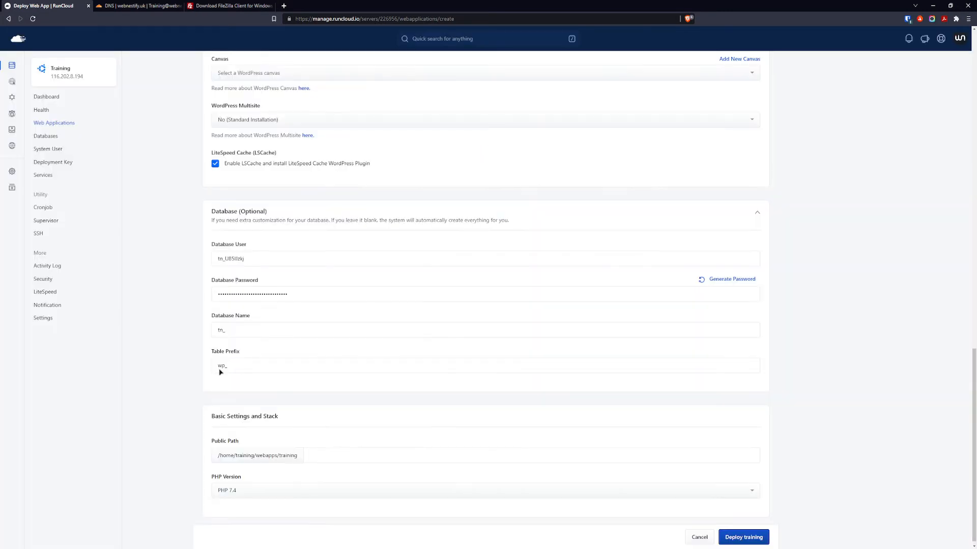
pyautogui.click(244, 329)
# Paste the random 10-character suffix after tn_ in Database Name, leaving table prefix wp_.
pyautogui.hotkey('ctrl', 'v')
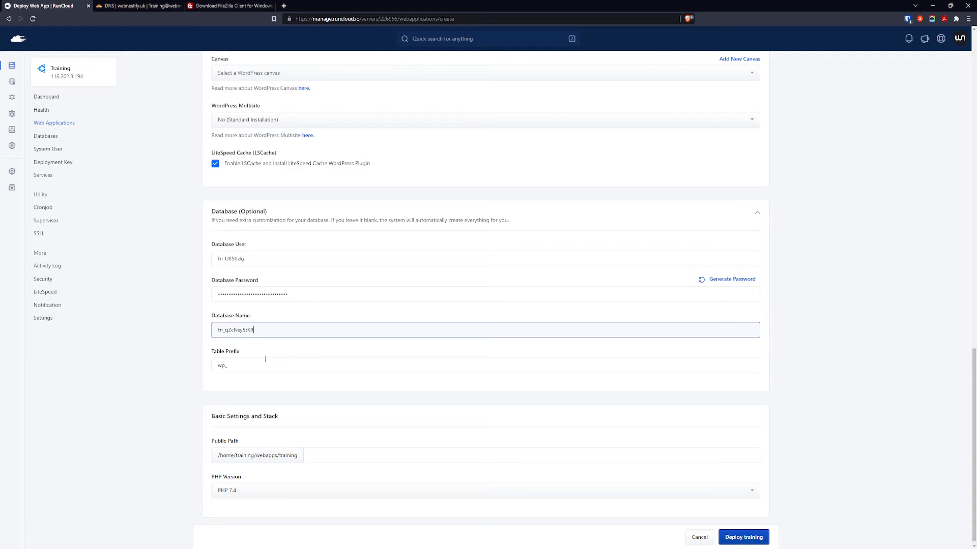
pyautogui.moveTo(224, 366); pyautogui.dragTo(213, 368)
pyautogui.click(205, 368)
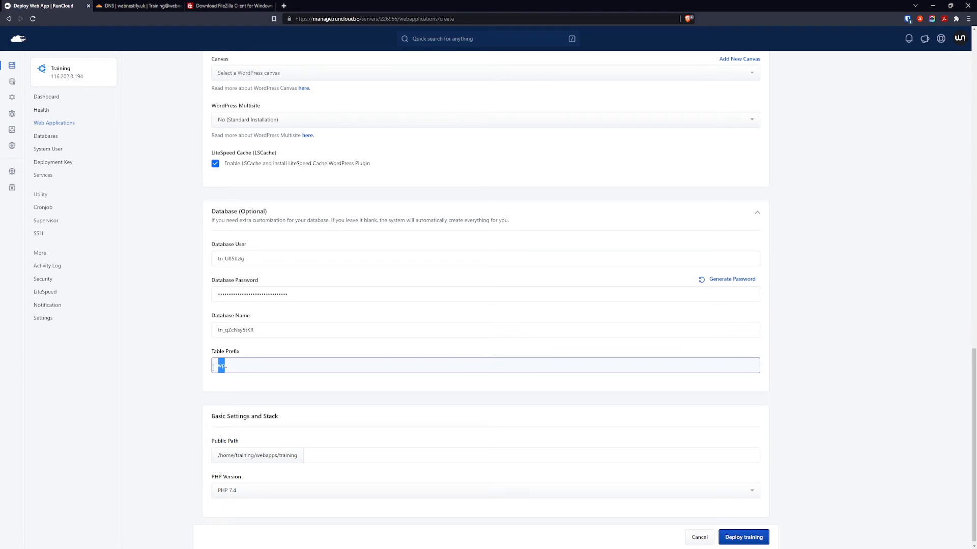
# Generate a random six-character string without symbols and copy it.
pyautogui.click(727, 281)
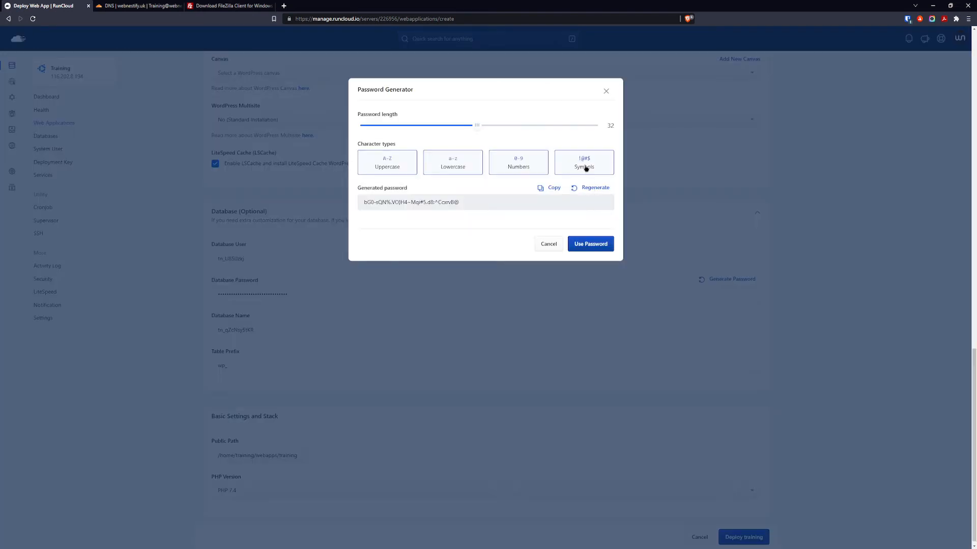
pyautogui.click(584, 166)
pyautogui.moveTo(473, 127); pyautogui.dragTo(369, 130)
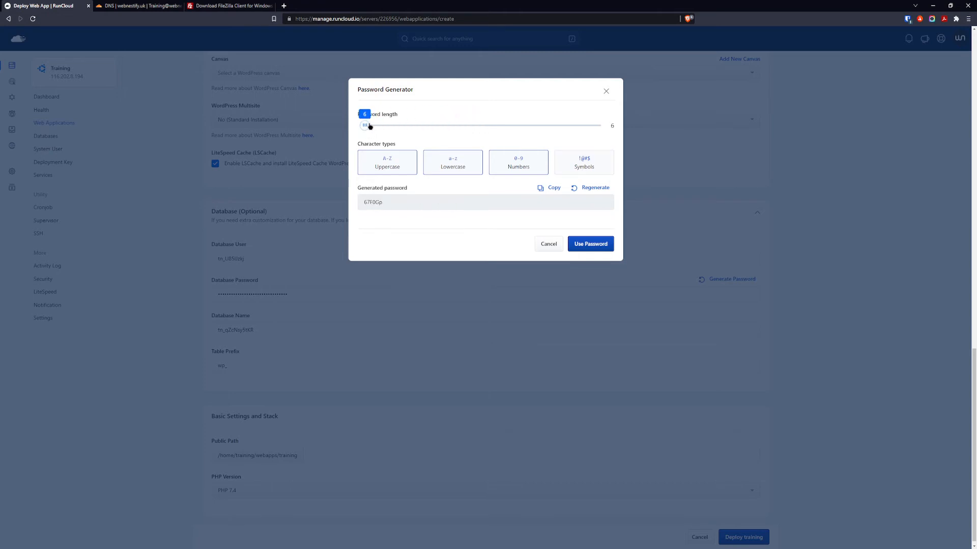
pyautogui.click(586, 190)
pyautogui.click(586, 189)
pyautogui.click(585, 190)
pyautogui.click(586, 190)
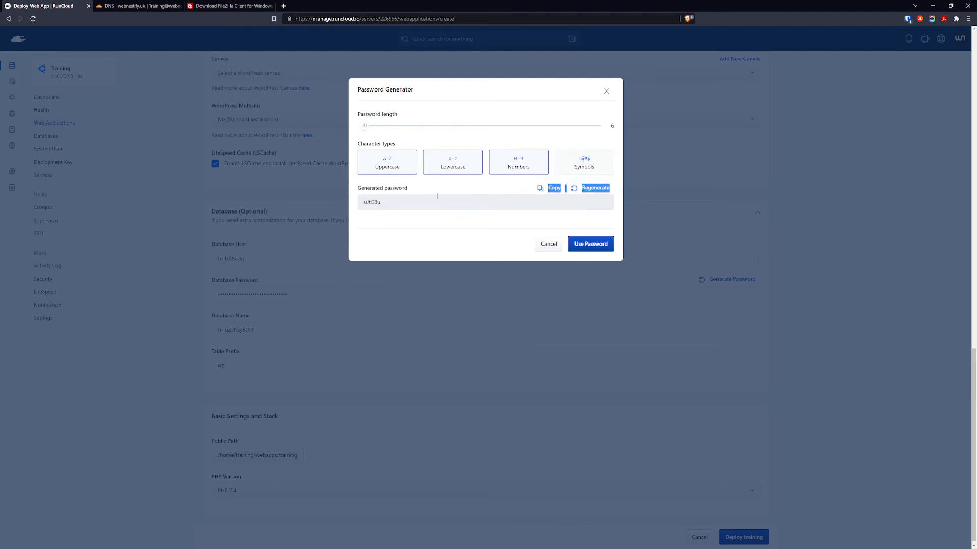
pyautogui.click(387, 202)
pyautogui.moveTo(386, 203); pyautogui.dragTo(354, 209)
pyautogui.click(539, 190)
pyautogui.click(543, 189)
# Replace wp in the Table Prefix field with the copied random string.
pyautogui.click(547, 247)
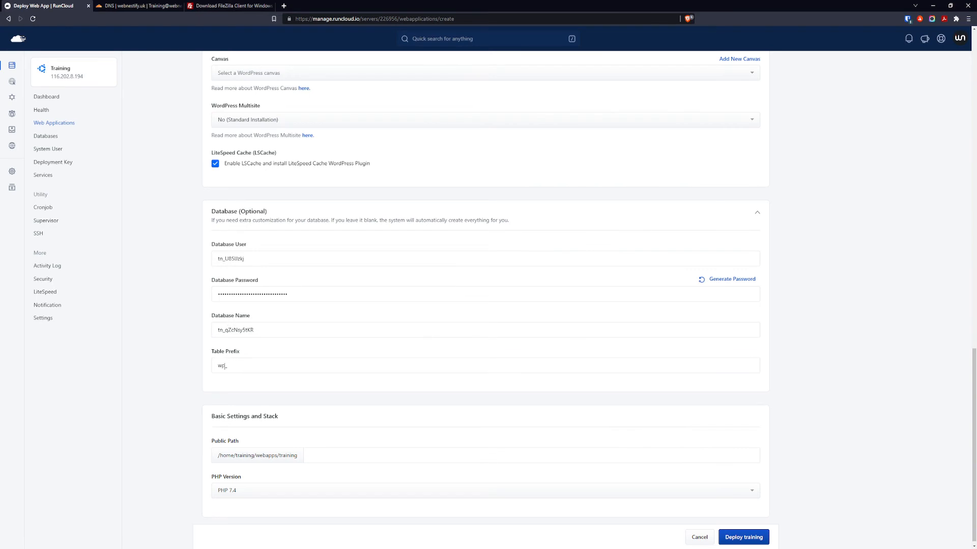
pyautogui.moveTo(225, 366); pyautogui.dragTo(213, 369)
pyautogui.hotkey('ctrl', 'v')
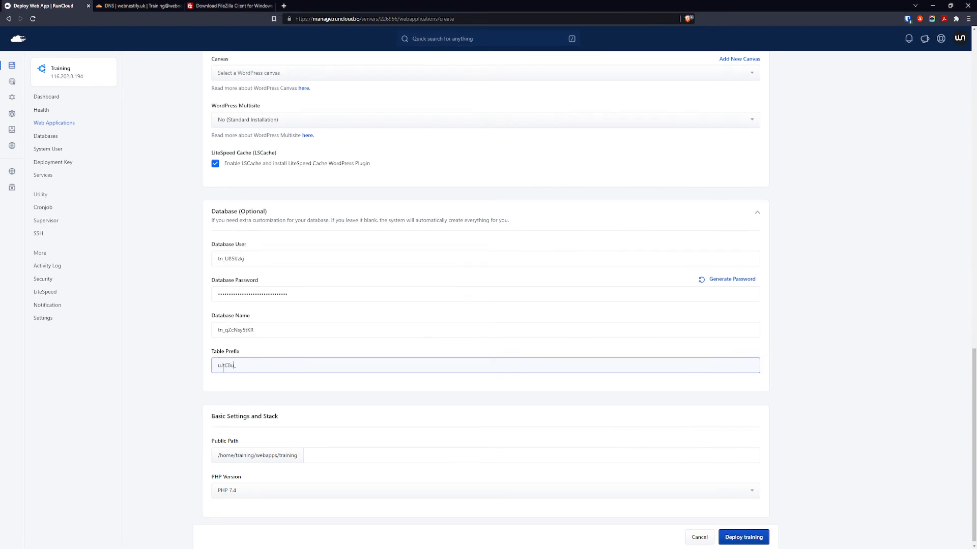
# Select PHP 8.1 as the web application's PHP version.
pyautogui.scroll(-1, 172, 379)
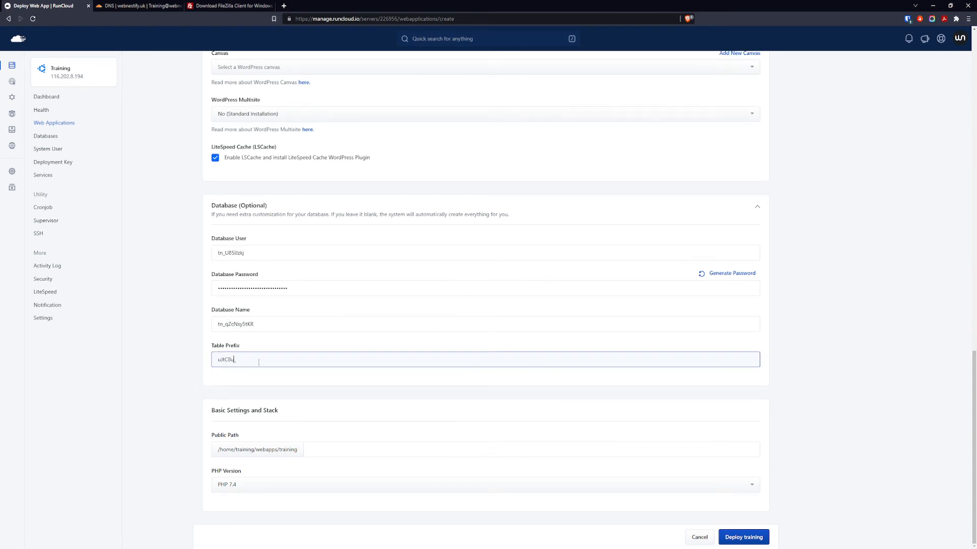
pyautogui.click(252, 484)
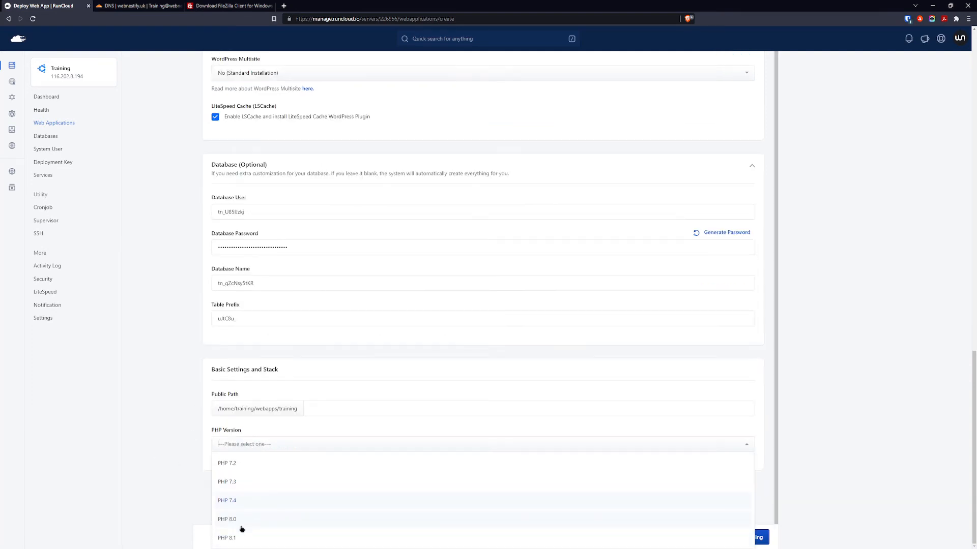
pyautogui.click(240, 538)
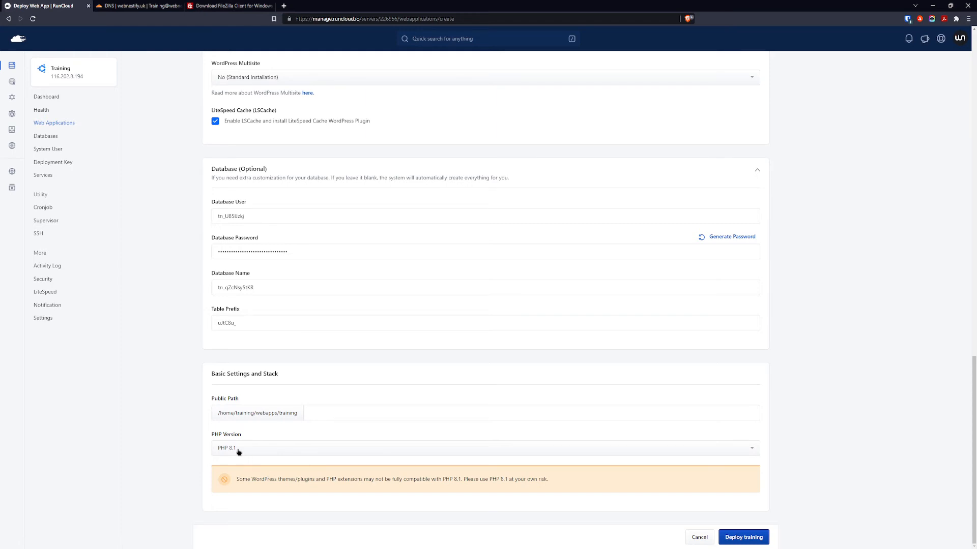
pyautogui.moveTo(243, 479); pyautogui.dragTo(256, 479)
pyautogui.click(266, 481)
# Deploy the training web application.
pyautogui.scroll(5, 336, 328)
pyautogui.scroll(-4, 390, 346)
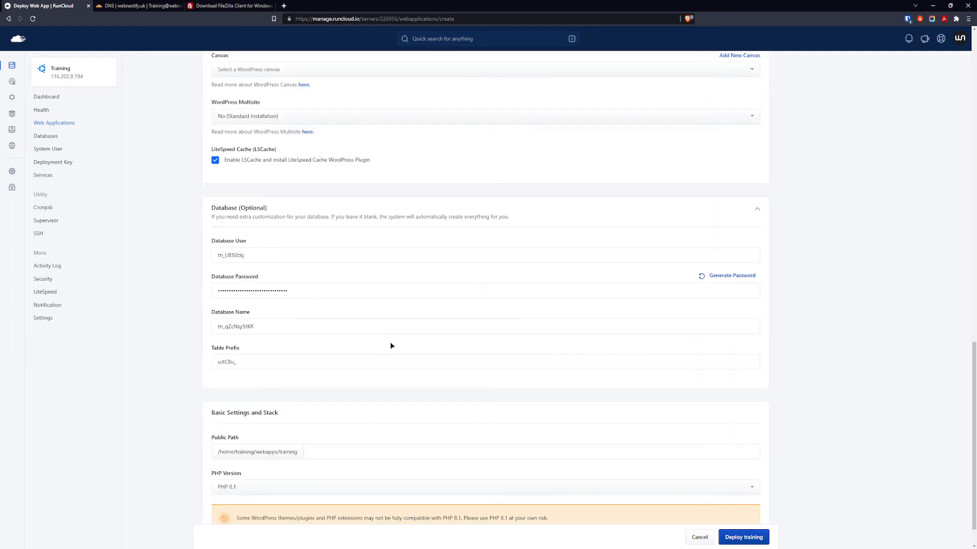
pyautogui.click(754, 541)
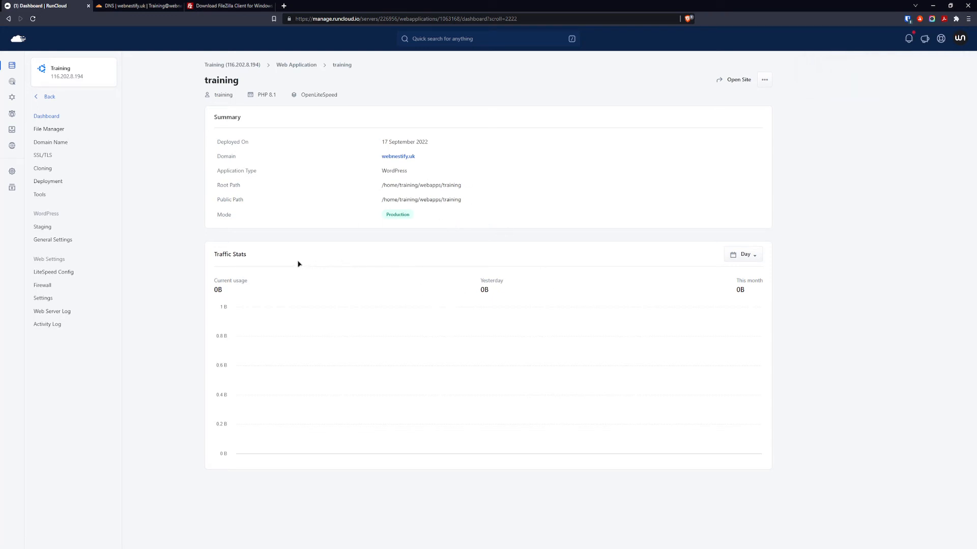
pyautogui.click(53, 241)
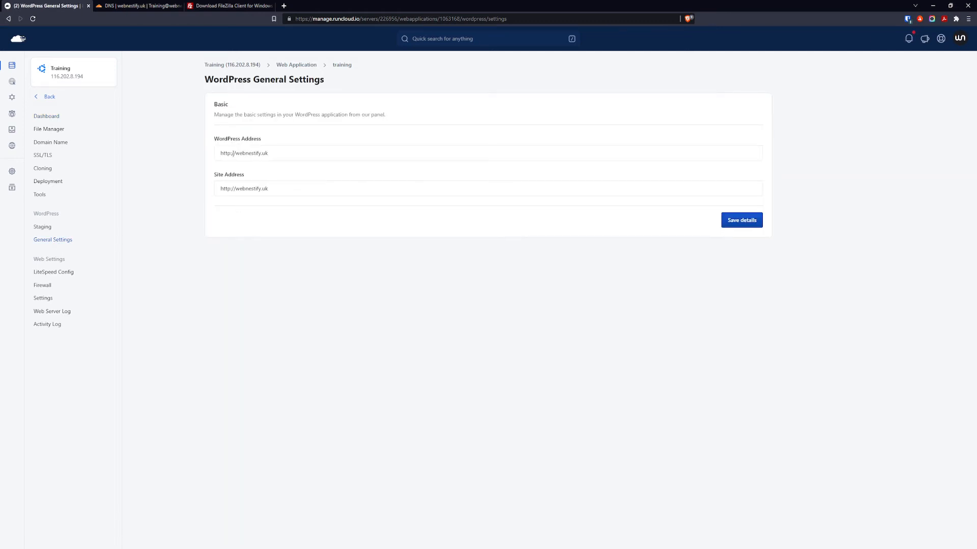
pyautogui.click(229, 153)
pyautogui.write('s')
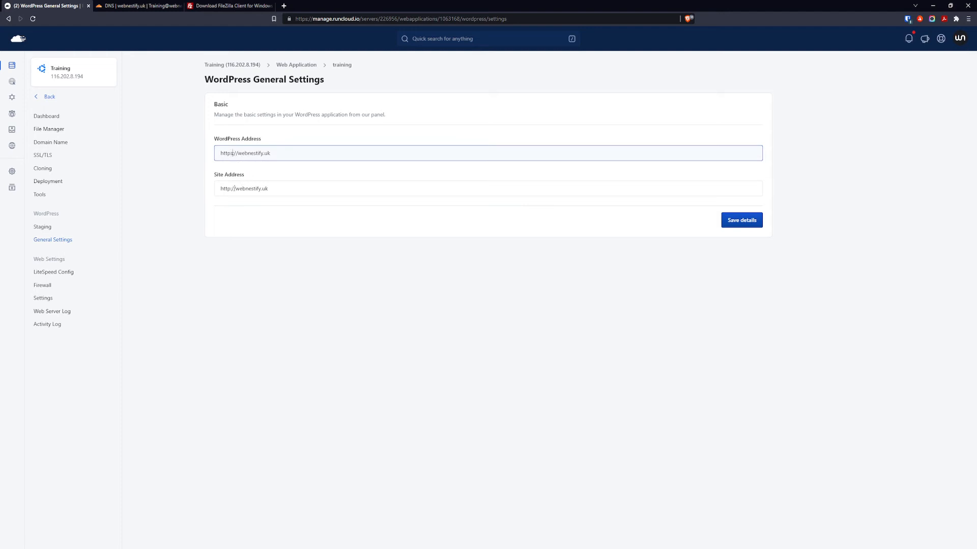
pyautogui.click(230, 189)
pyautogui.write('s')
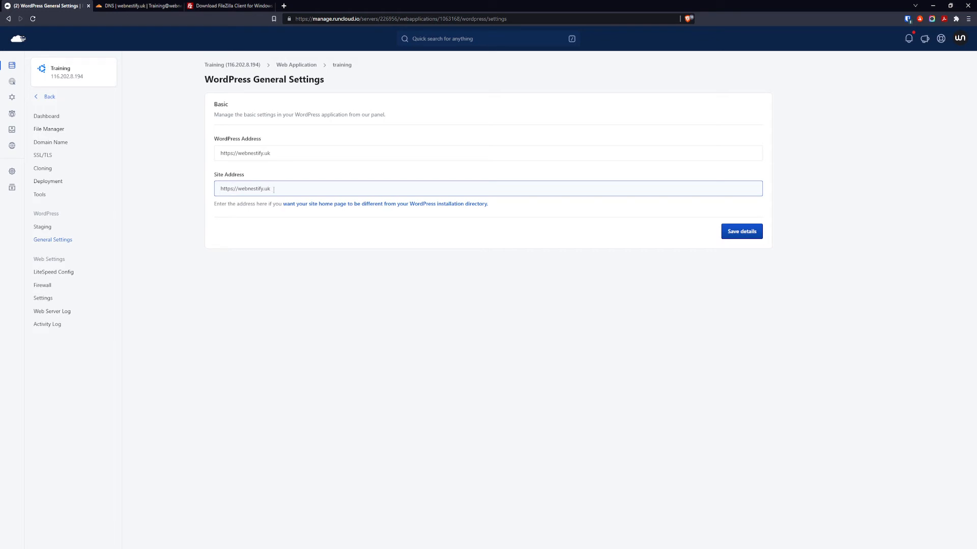
pyautogui.click(753, 234)
pyautogui.click(754, 225)
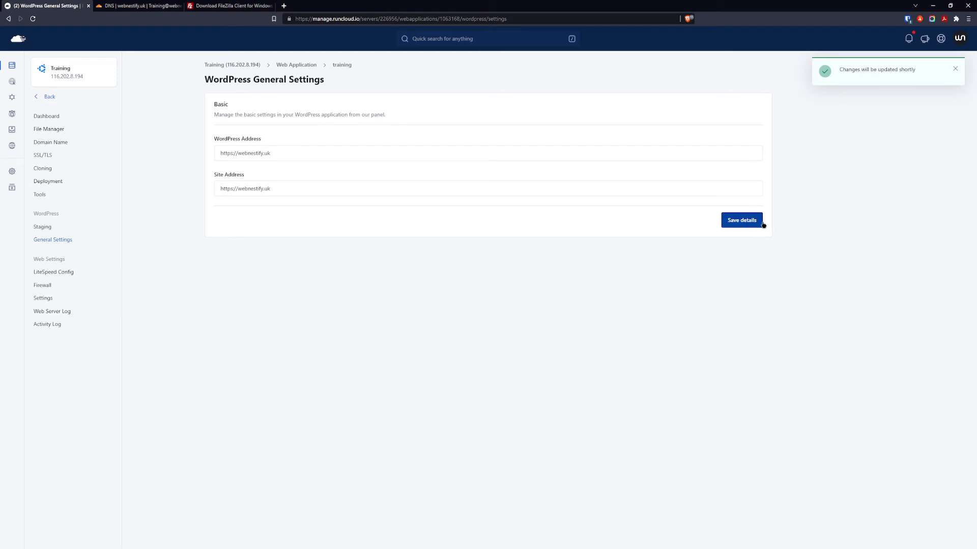
pyautogui.click(50, 158)
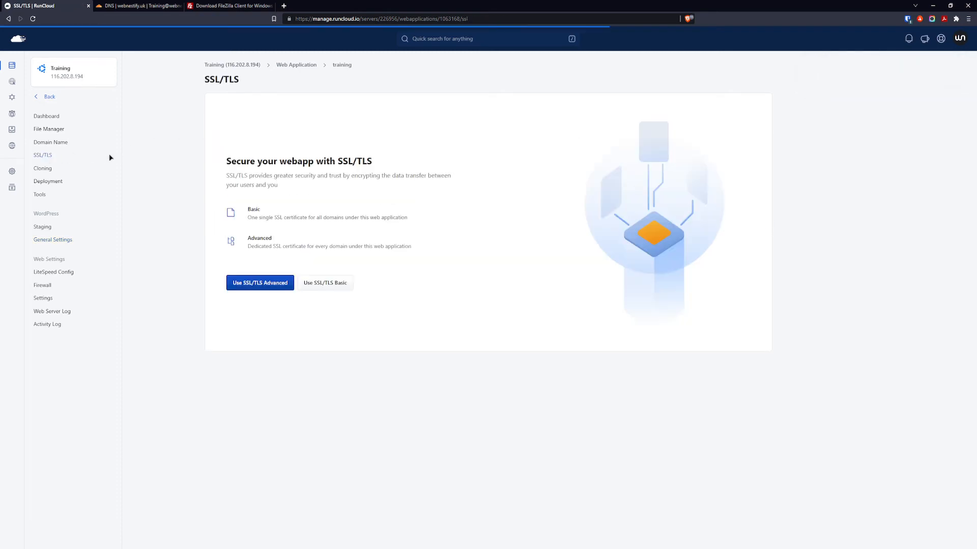
# Deploy a basic Let's Encrypt certificate with http-01 validation, HSTS and server-side redirection.
pyautogui.click(341, 287)
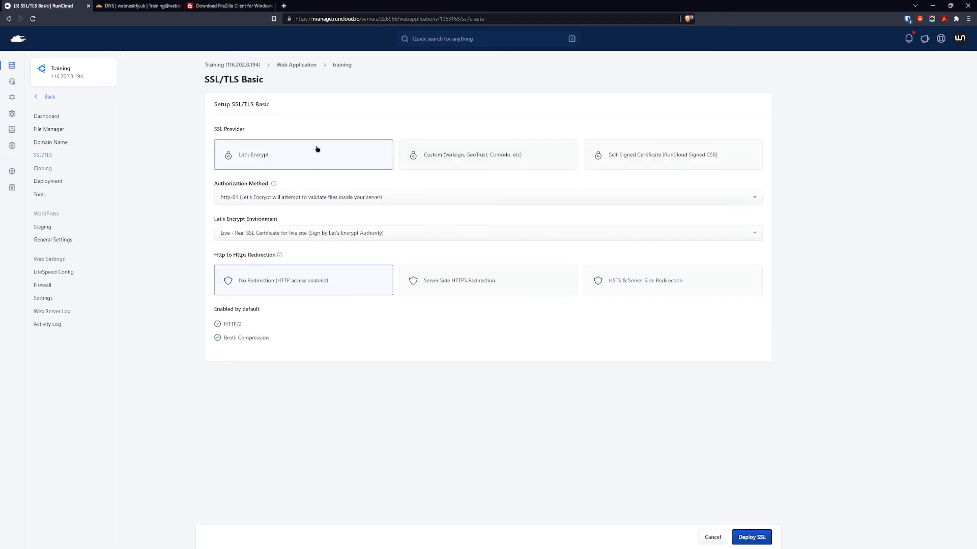
pyautogui.click(299, 199)
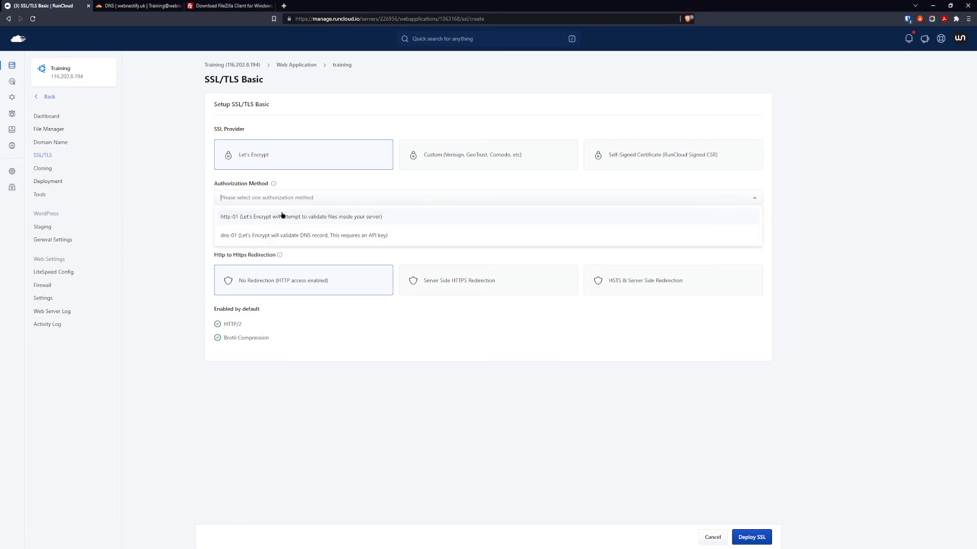
pyautogui.click(282, 216)
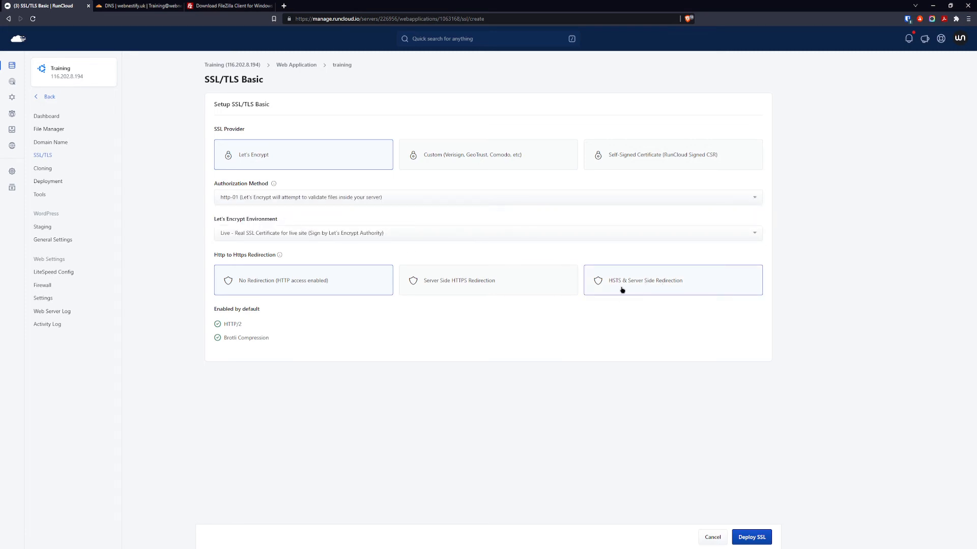
pyautogui.click(642, 285)
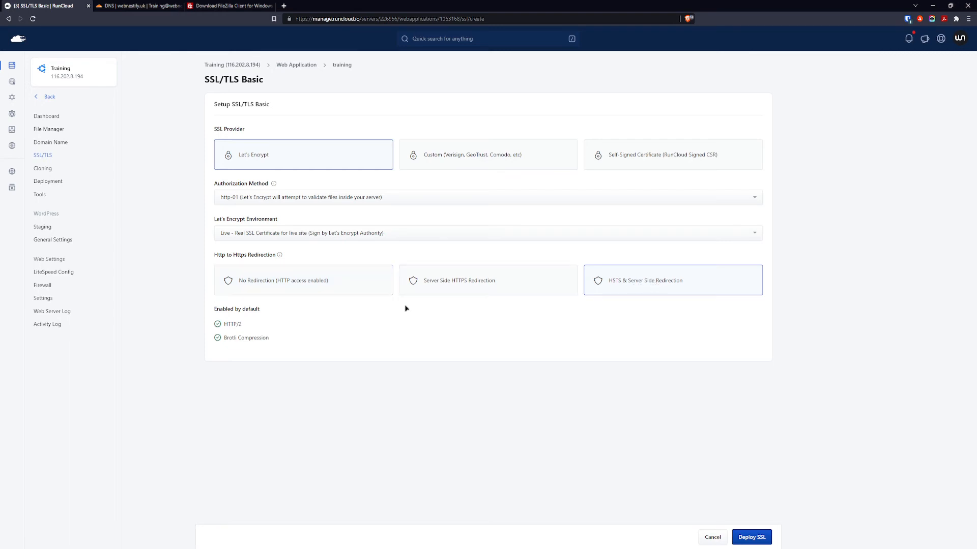
pyautogui.click(753, 537)
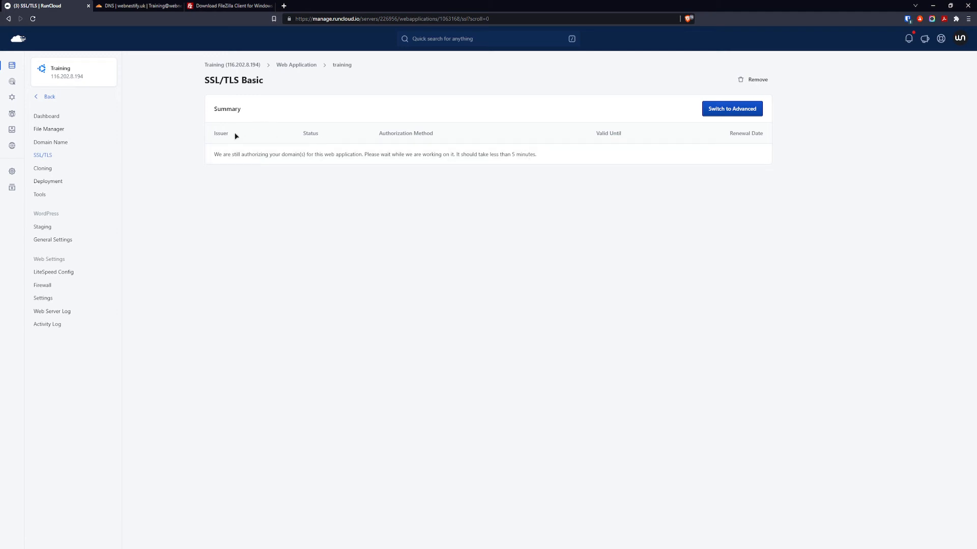
pyautogui.click(45, 156)
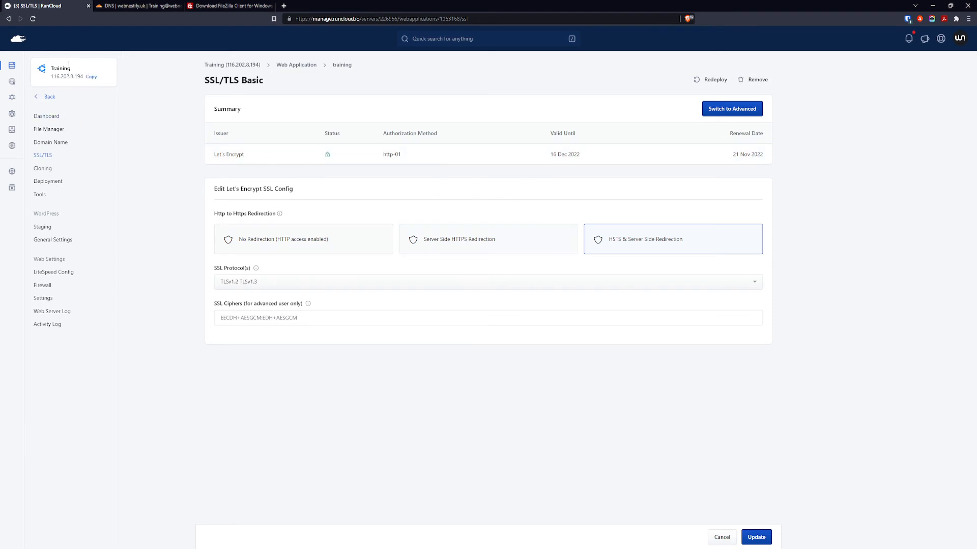
pyautogui.click(55, 118)
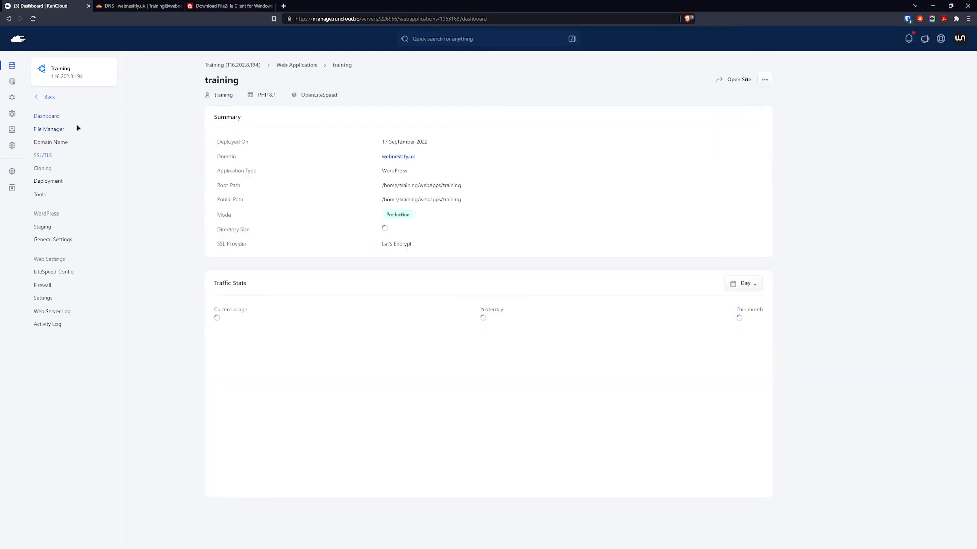
pyautogui.click(404, 158)
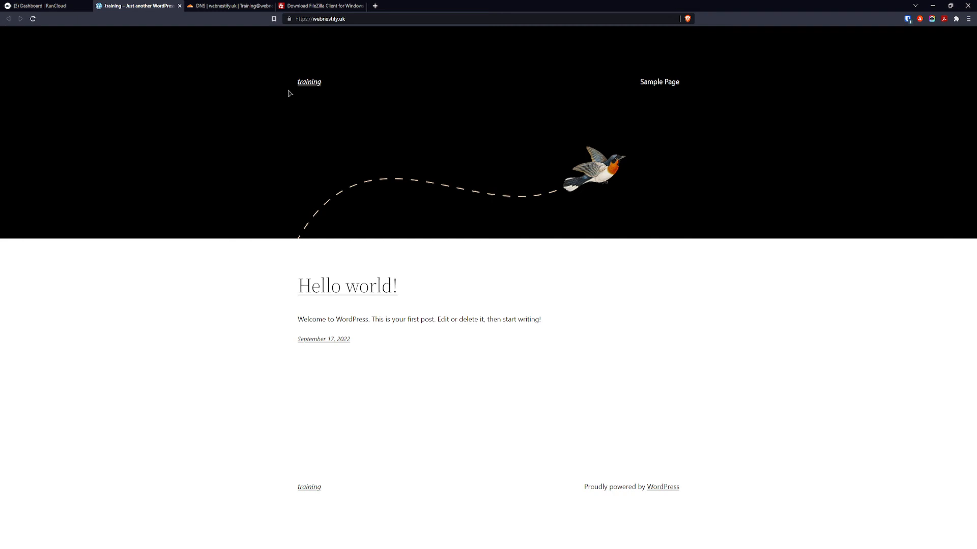
# Back on the RunCloud dashboard, copy the server IP 116.202.8.194.
pyautogui.click(53, 7)
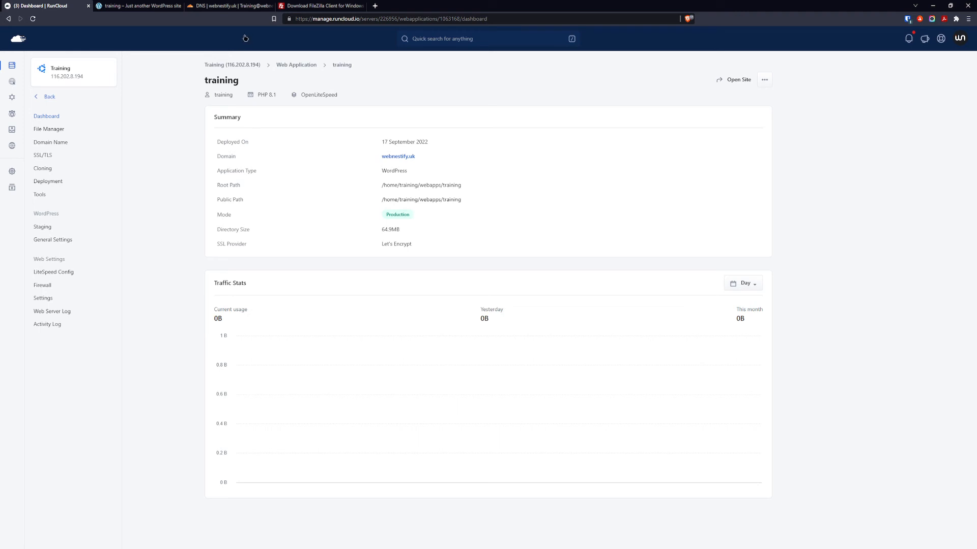
pyautogui.click(322, 7)
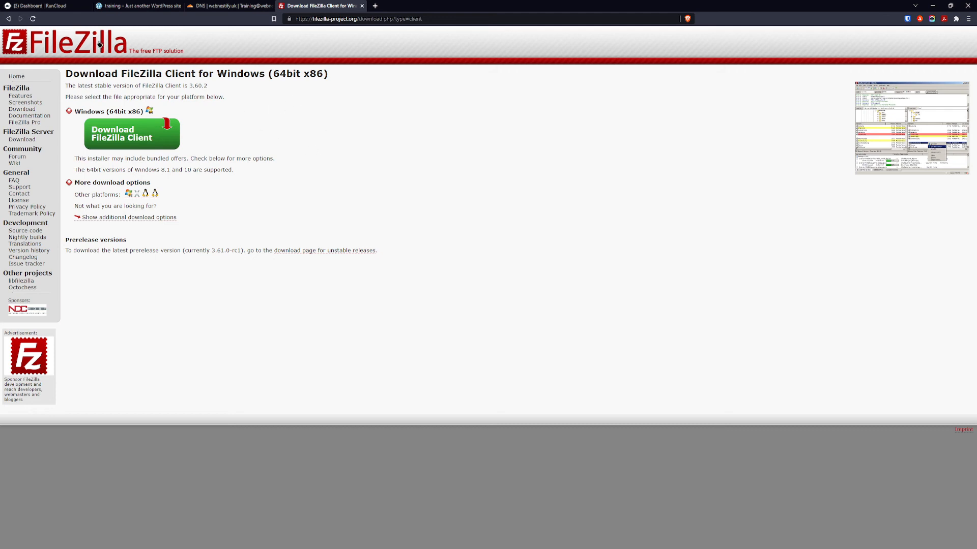
pyautogui.click(27, 6)
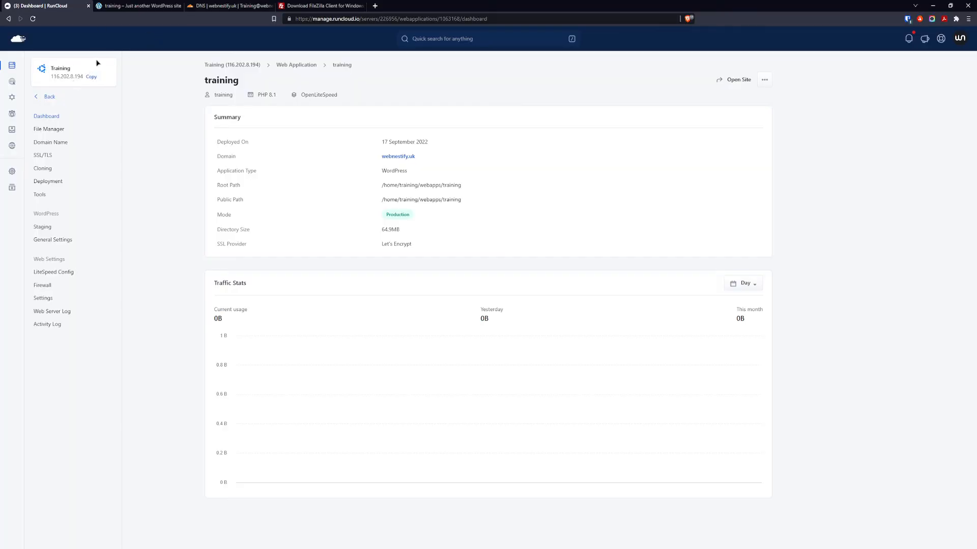
pyautogui.moveTo(71, 77)
pyautogui.click(93, 78)
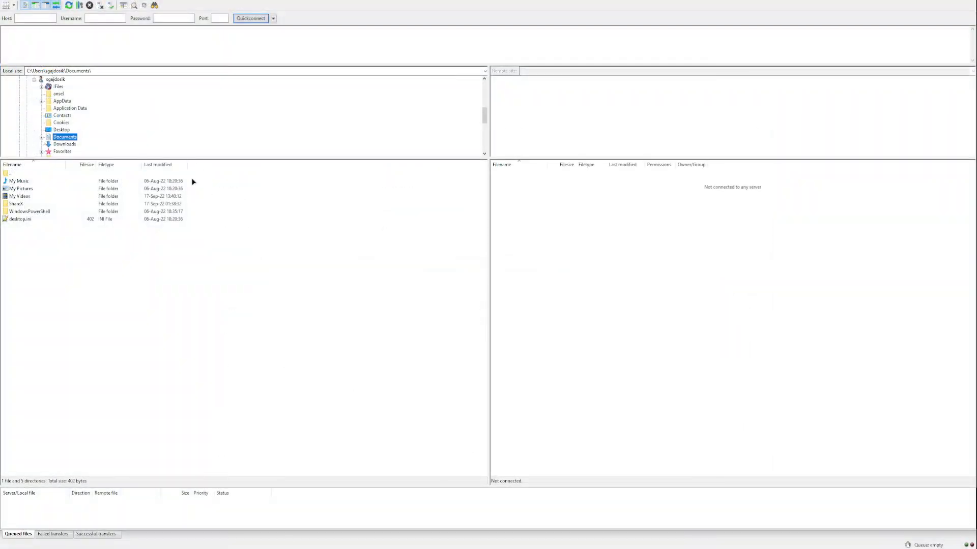
# Enter host 116.202.8.194 and login details in Site Manager and connect.
pyautogui.click(7, 8)
pyautogui.click(526, 323)
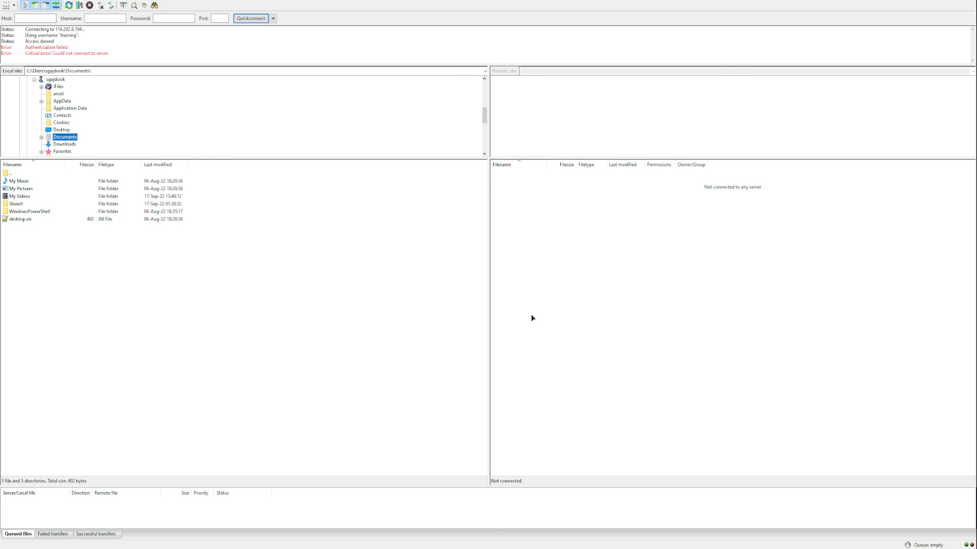
# Reconnect with corrected credentials and browse /home/training/webapps/training, then return to webapps.
pyautogui.click(7, 5)
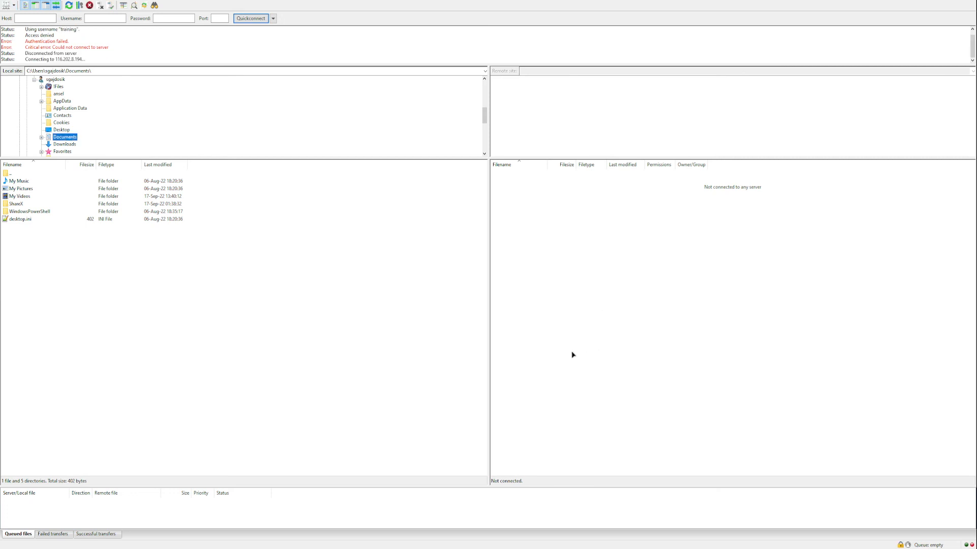
pyautogui.hotkey('ctrl', 'r')
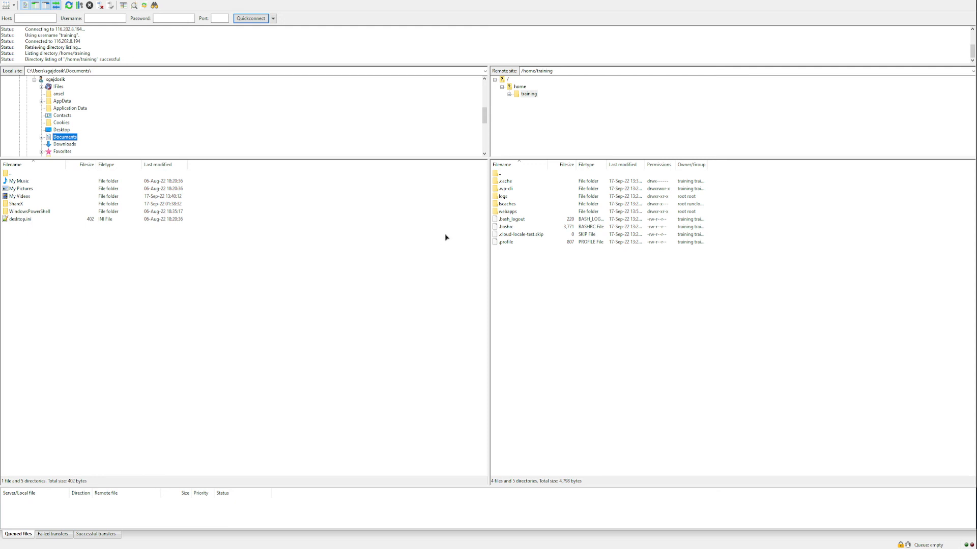
pyautogui.click(593, 280)
pyautogui.doubleClick(508, 211)
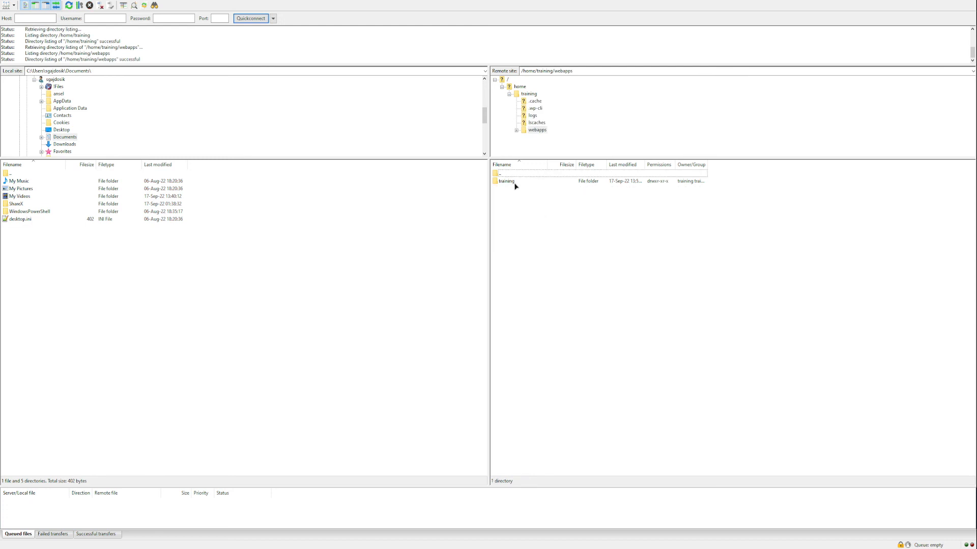
pyautogui.doubleClick(513, 183)
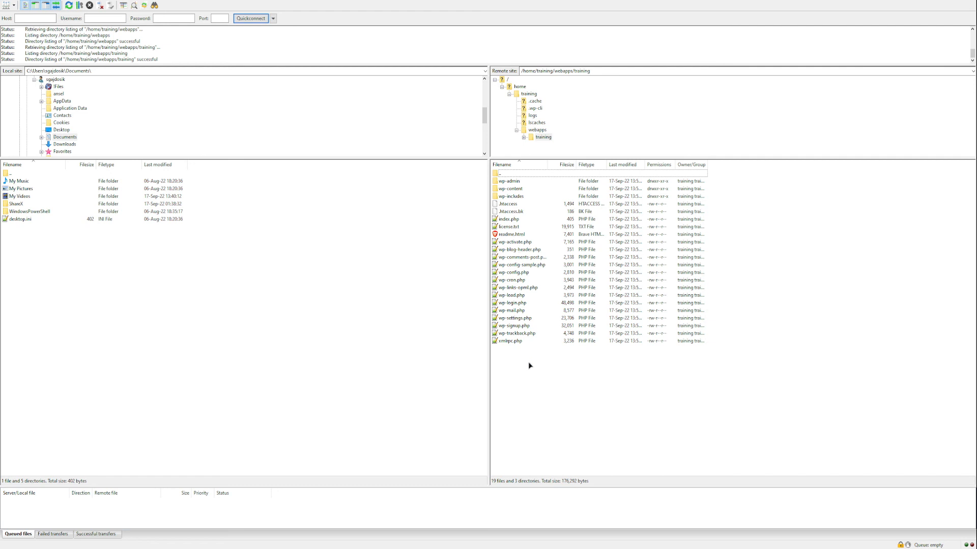
pyautogui.doubleClick(525, 175)
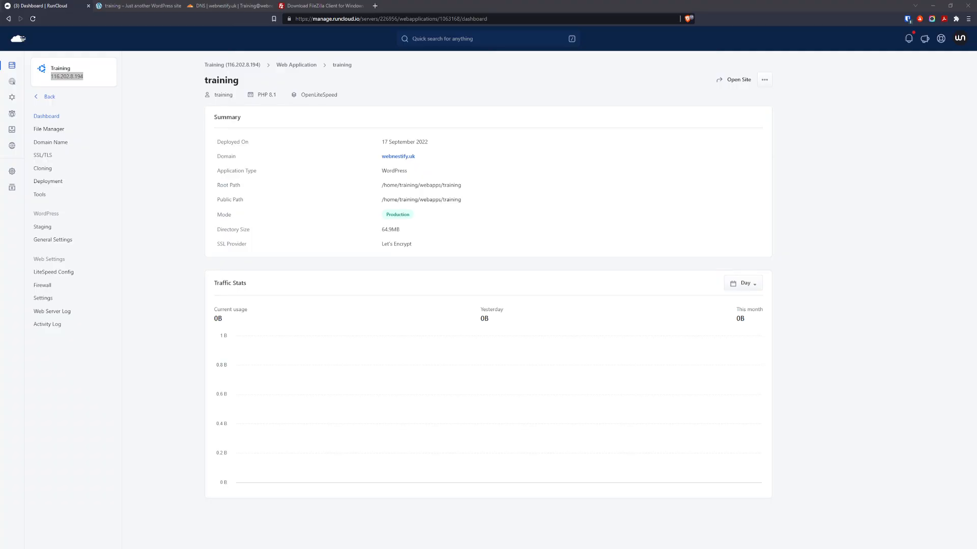
pyautogui.hotkey('alt', 'Tab')
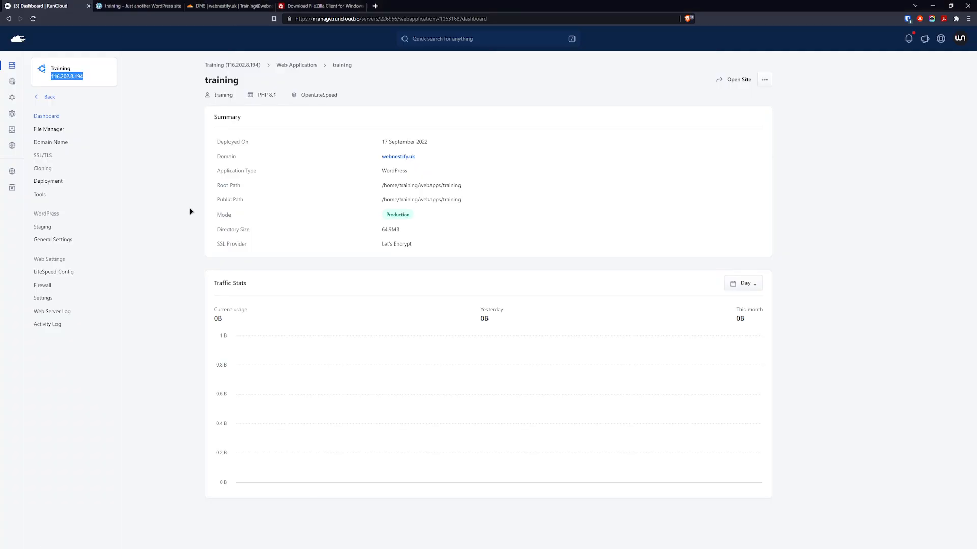
pyautogui.click(168, 142)
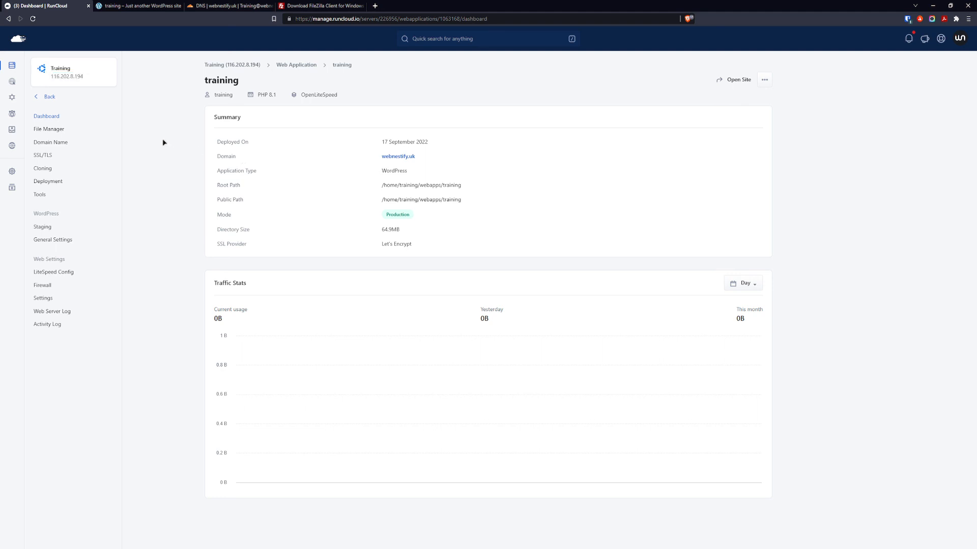